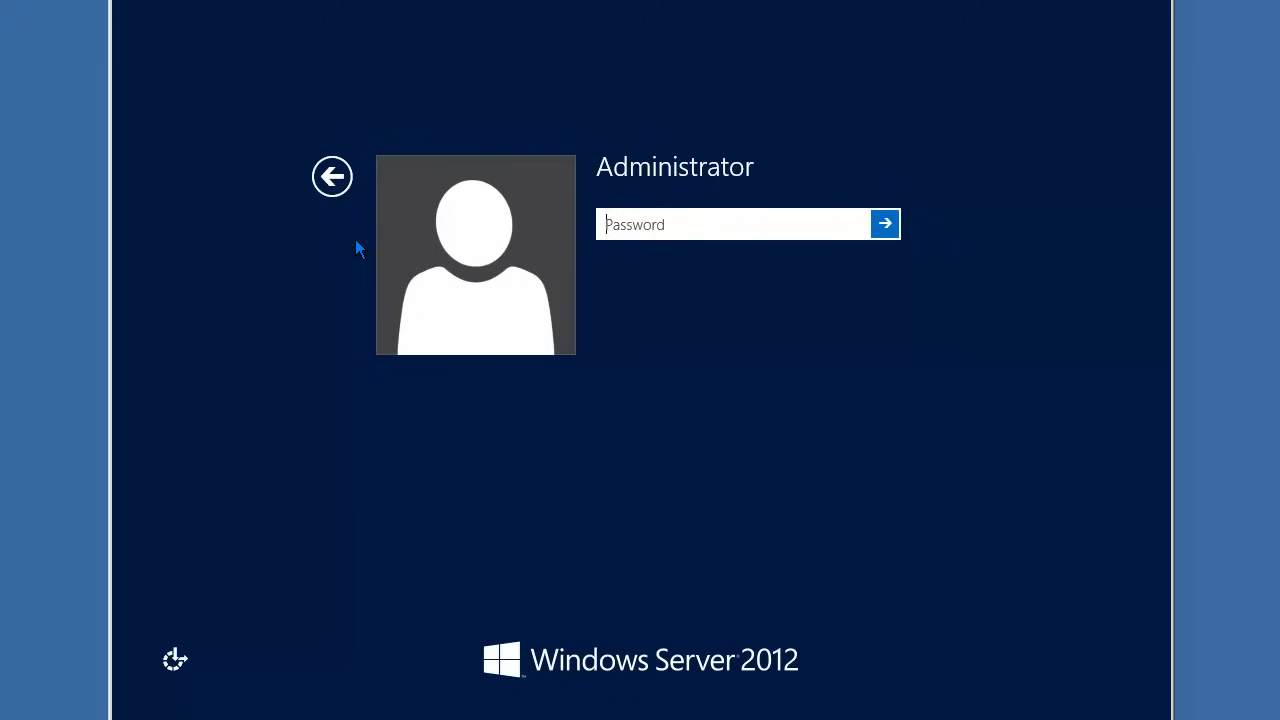
Step: Log on to the Administrator account by entering its password
{"action": "type", "text": "Pa$$w0rd"}
{"action": "key", "text": "Return"}
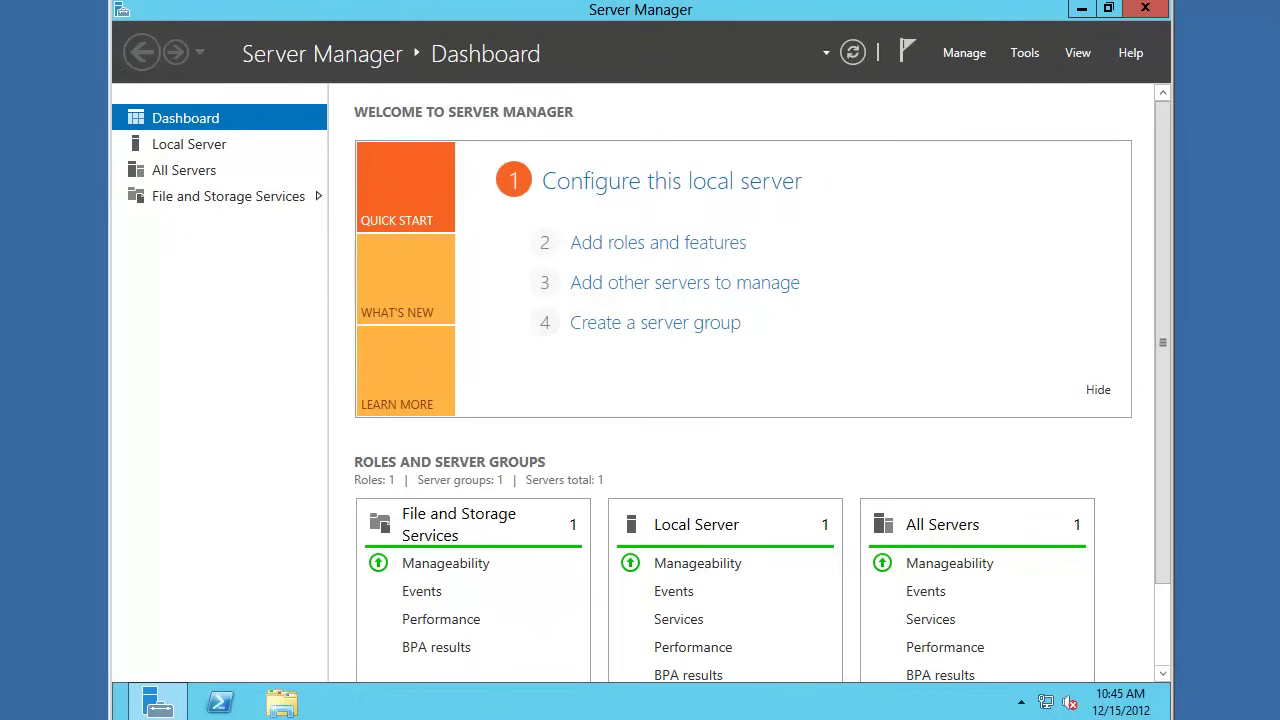
Step: Open the Ethernet adapter's IPv4 properties from Network and Sharing Center's adapter settings
{"action": "left_click", "coordinate": [1082, 12]}
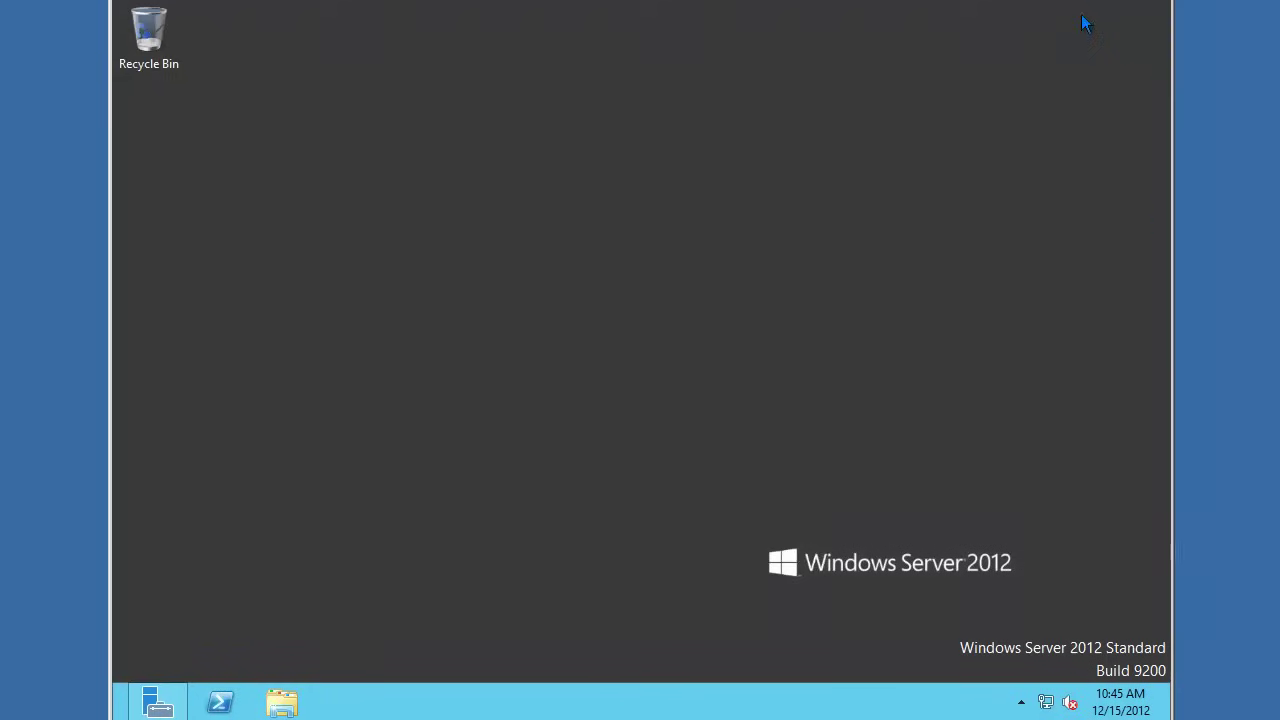
{"action": "right_click", "coordinate": [1048, 702]}
{"action": "left_click", "coordinate": [1048, 692]}
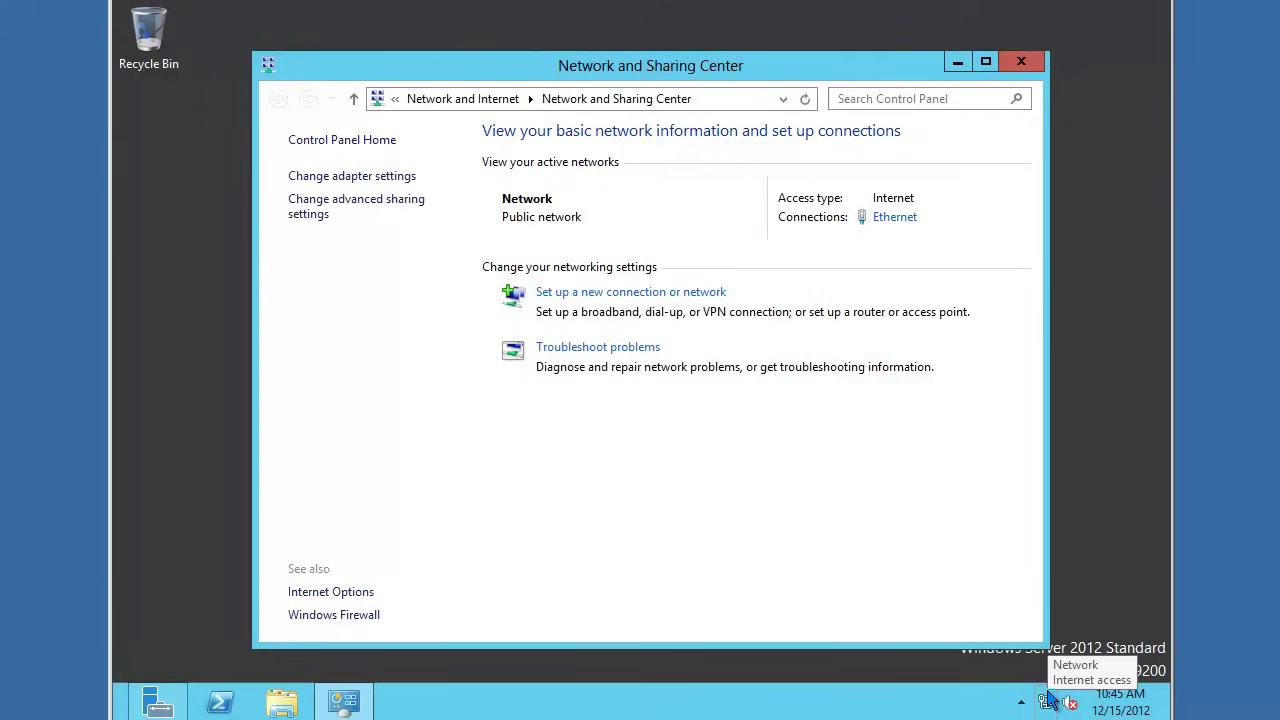
{"action": "left_click", "coordinate": [369, 179]}
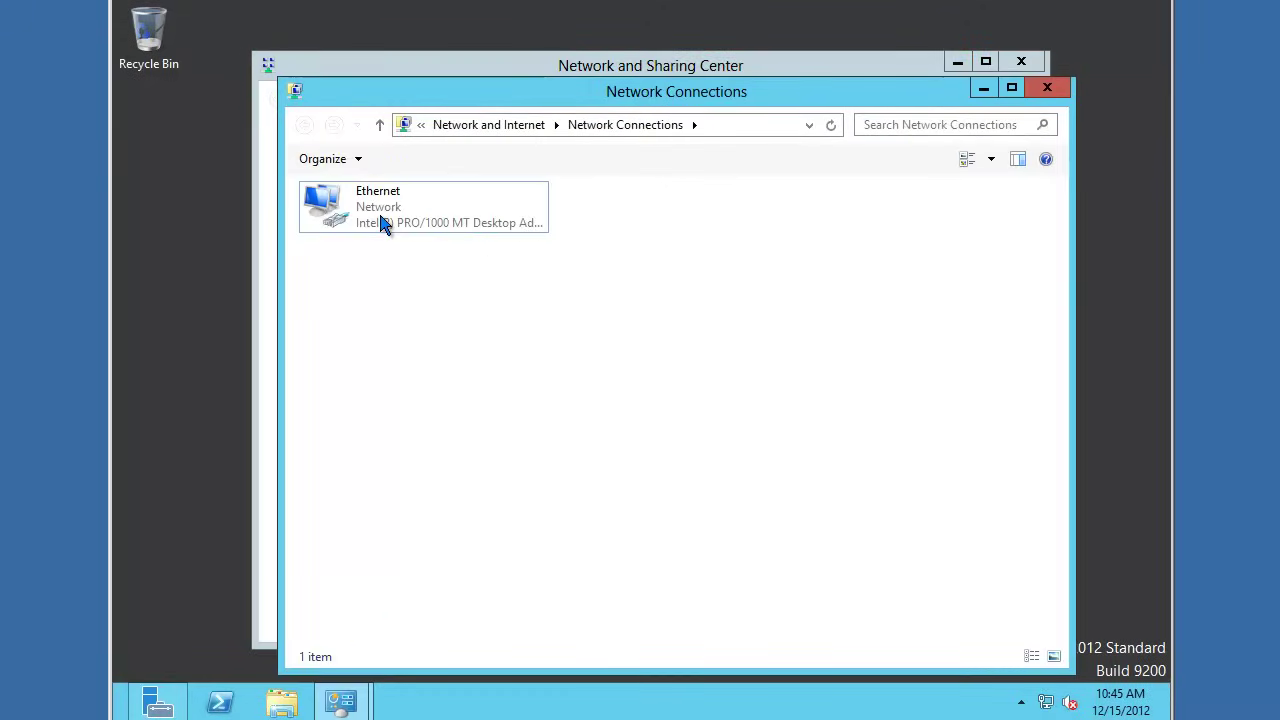
{"action": "right_click", "coordinate": [380, 215]}
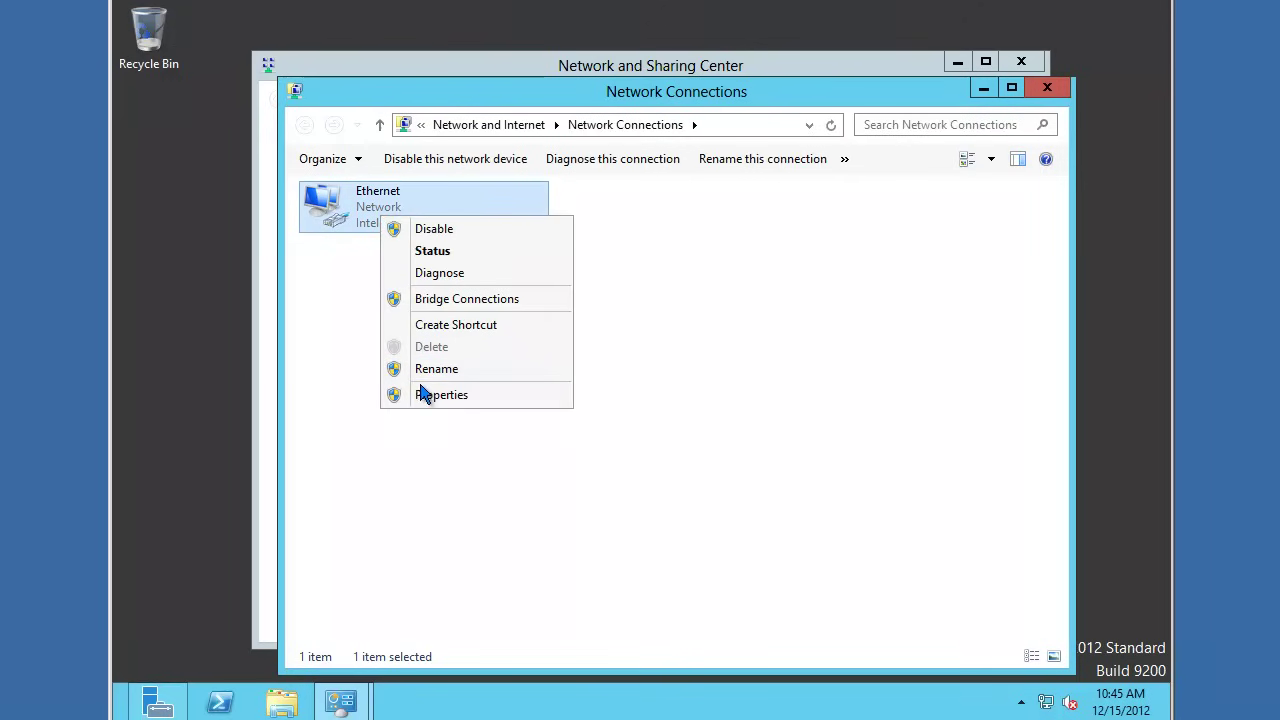
{"action": "left_click", "coordinate": [421, 393]}
{"action": "left_click", "coordinate": [423, 457]}
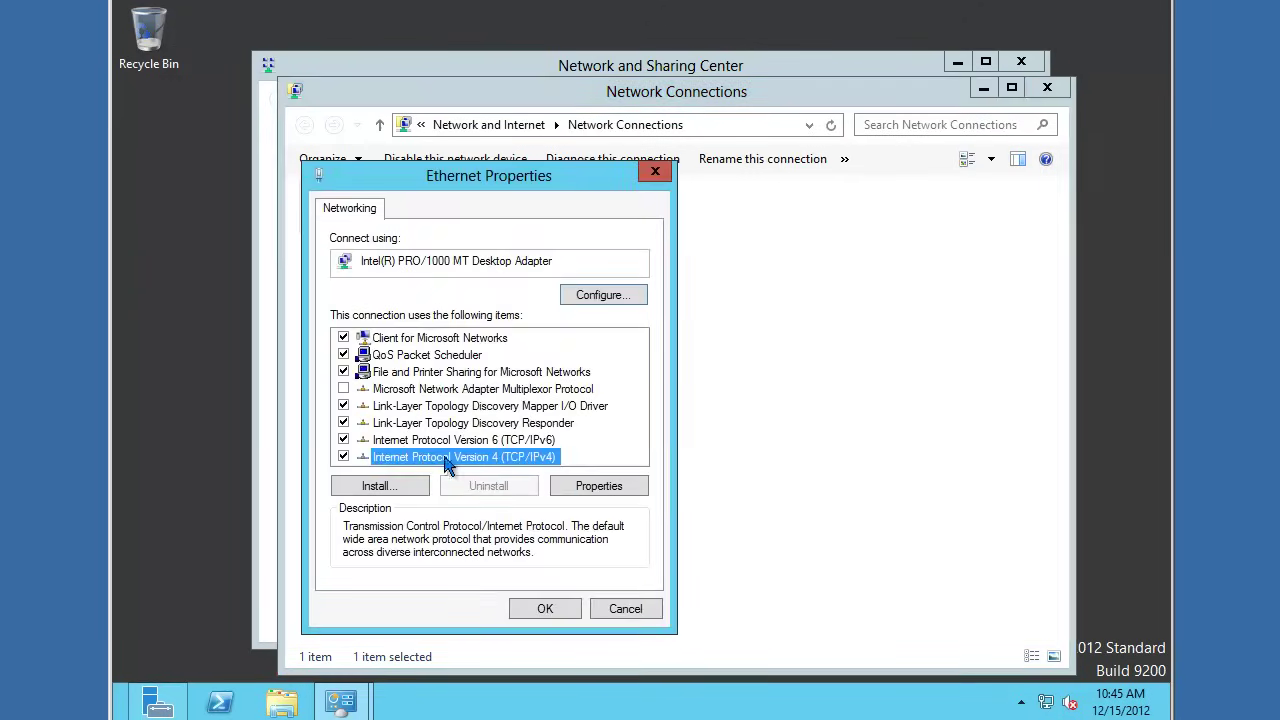
{"action": "left_click", "coordinate": [588, 488]}
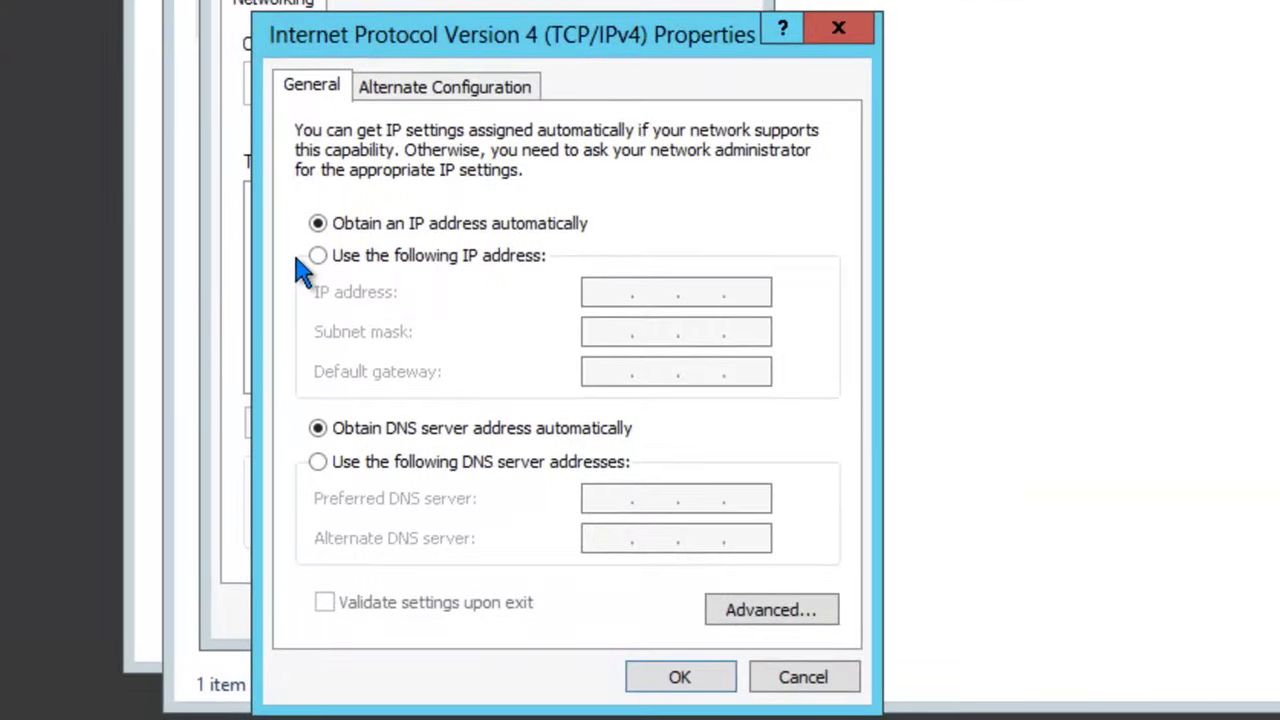
Step: Assign static IP 192.168.0.1, mask 255.255.255.0 and preferred DNS 192.168.0.1
{"action": "left_click", "coordinate": [317, 255]}
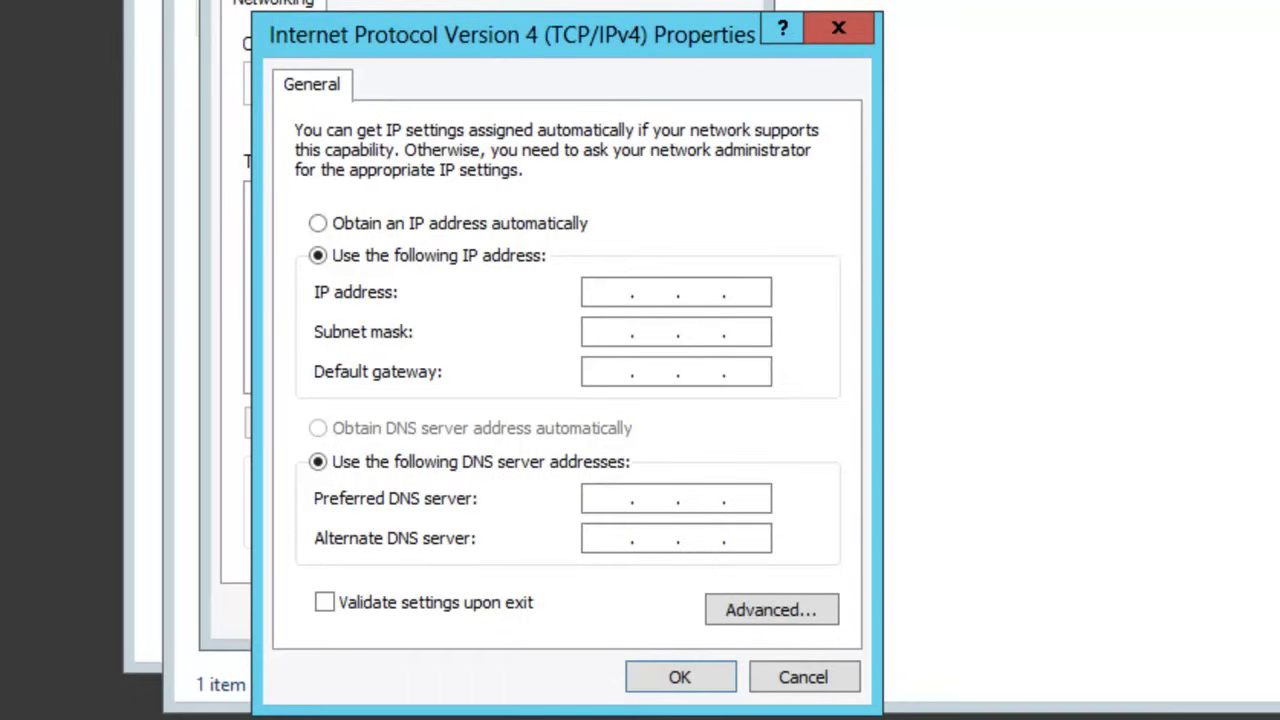
{"action": "type", "text": "192 . 168 . 0 ."}
{"action": "key", "text": "period"}
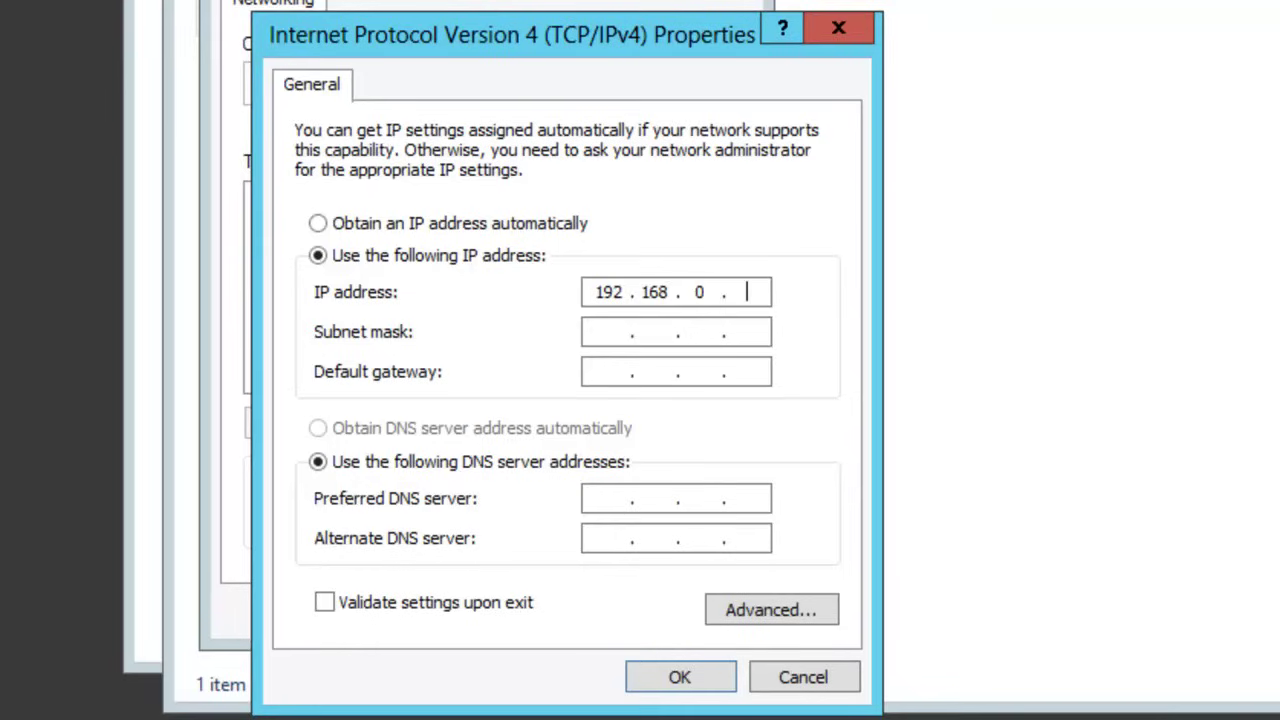
{"action": "type", "text": "1"}
{"action": "key", "text": "Tab"}
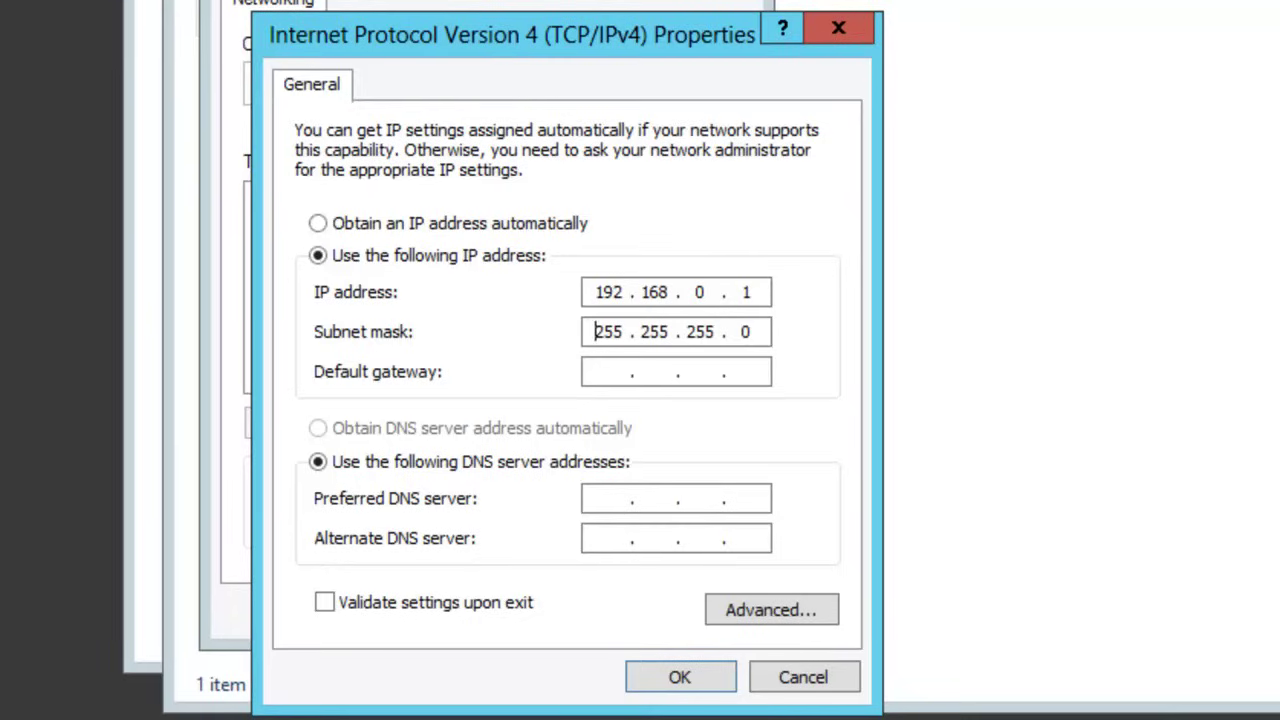
{"action": "left_click", "coordinate": [610, 497]}
{"action": "type", "text": "192.168.0.1"}
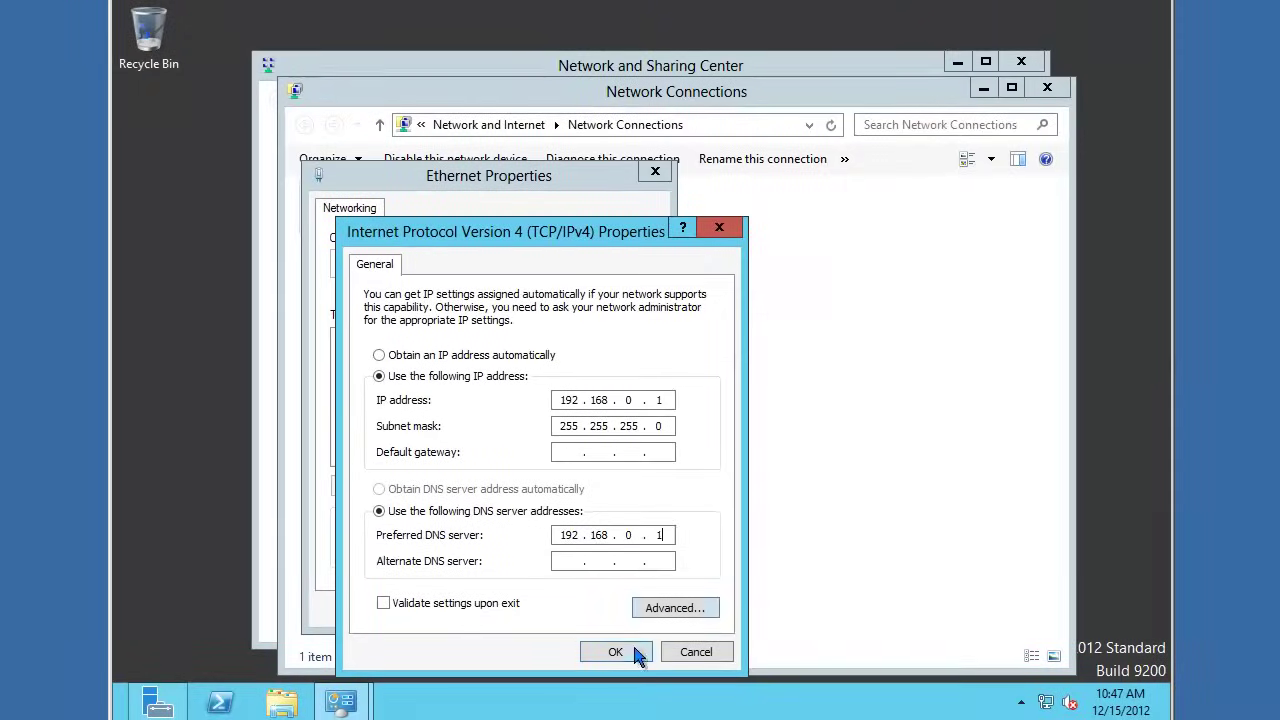
Step: Apply the IPv4 settings and close Ethernet Properties, Network Connections and Network and Sharing Center
{"action": "left_click", "coordinate": [628, 652]}
{"action": "left_click", "coordinate": [558, 608]}
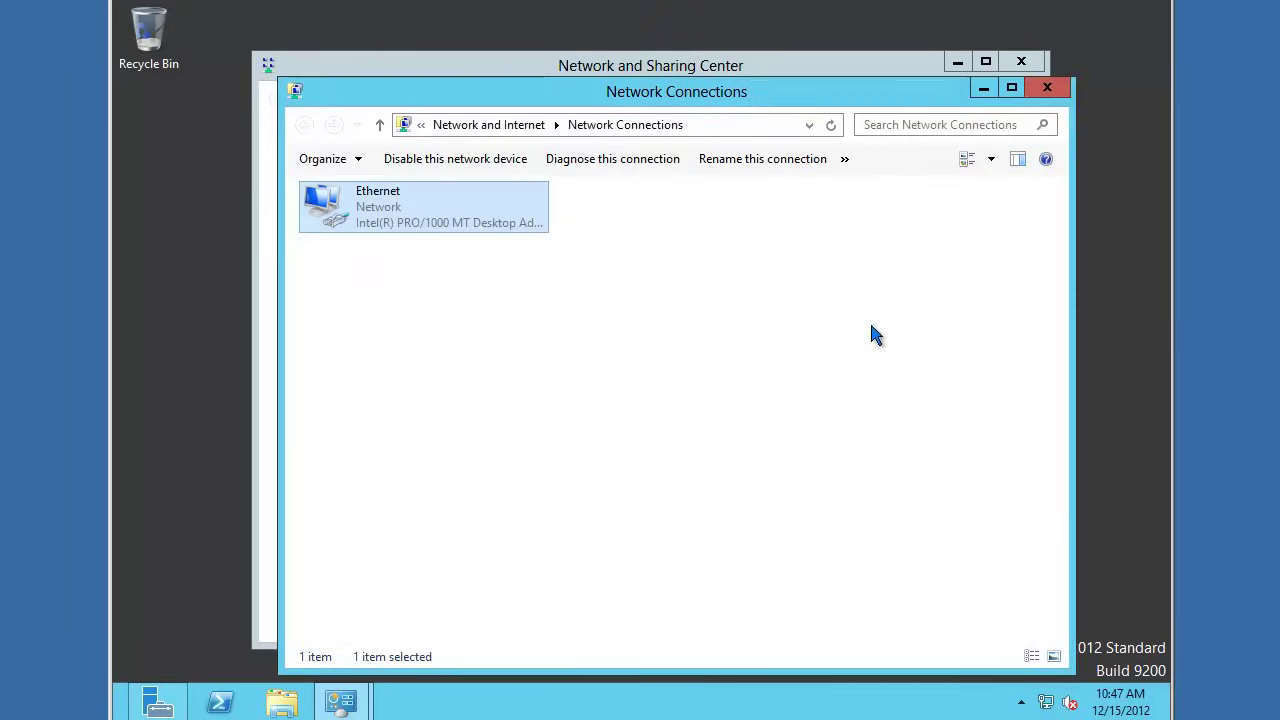
{"action": "left_click", "coordinate": [1047, 88]}
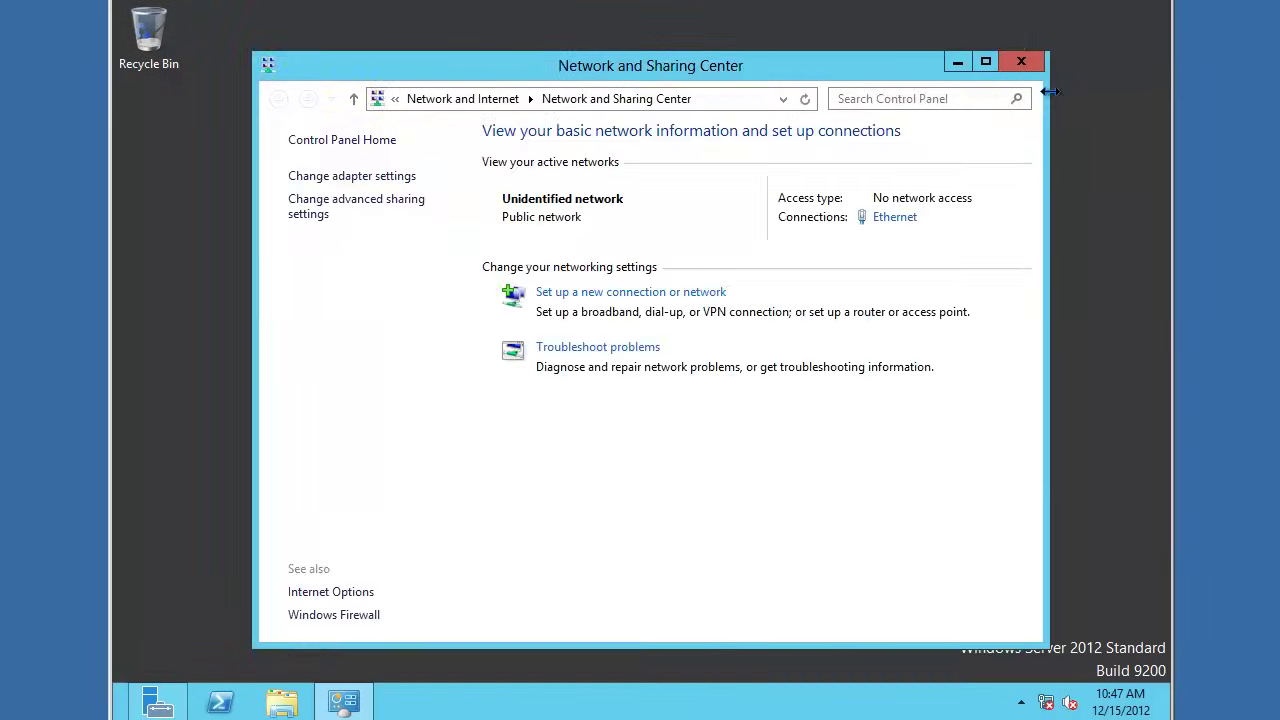
{"action": "left_click", "coordinate": [1034, 66]}
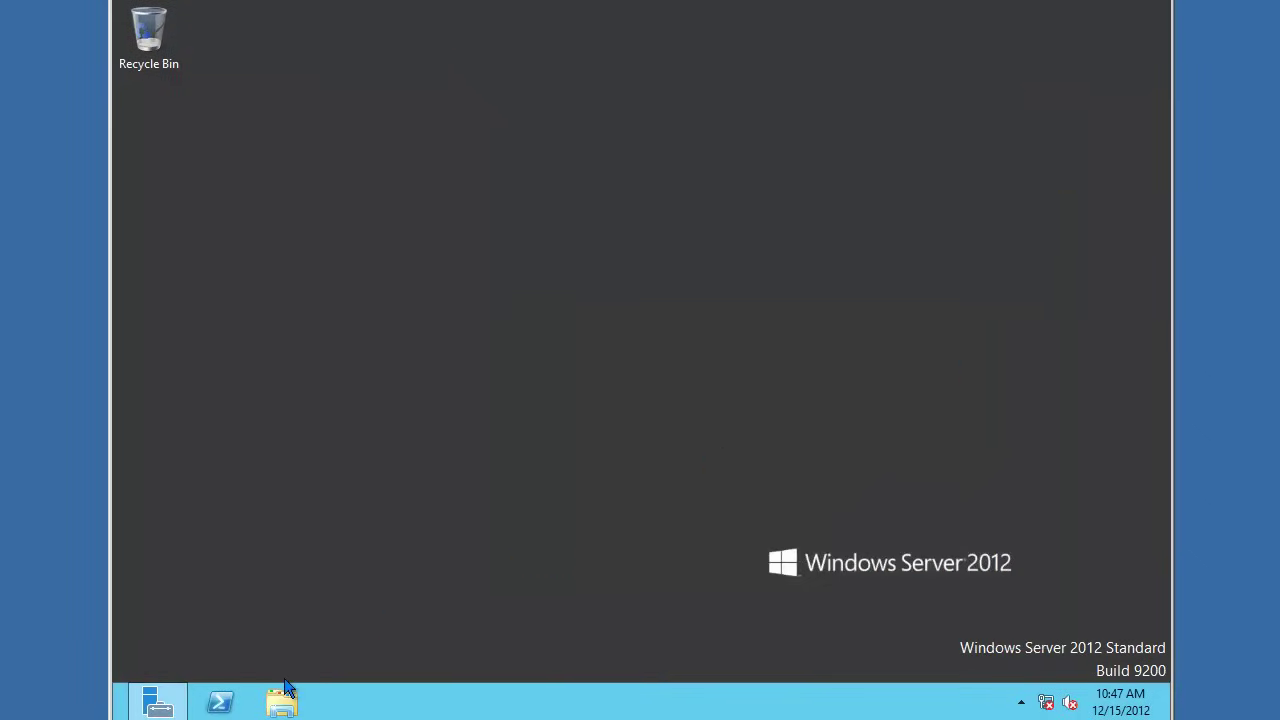
Step: Launch the Add Roles and Features Wizard from Server Manager, keeping role-based installation
{"action": "left_click", "coordinate": [176, 706]}
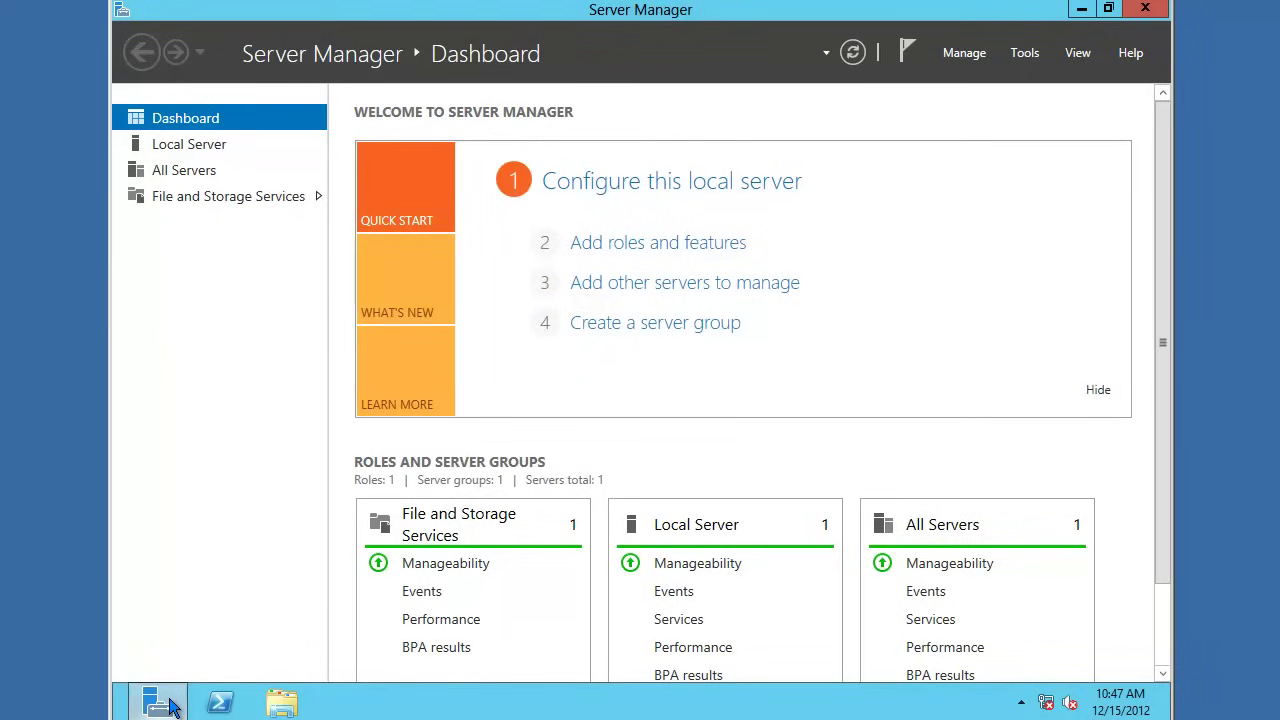
{"action": "left_click", "coordinate": [614, 245]}
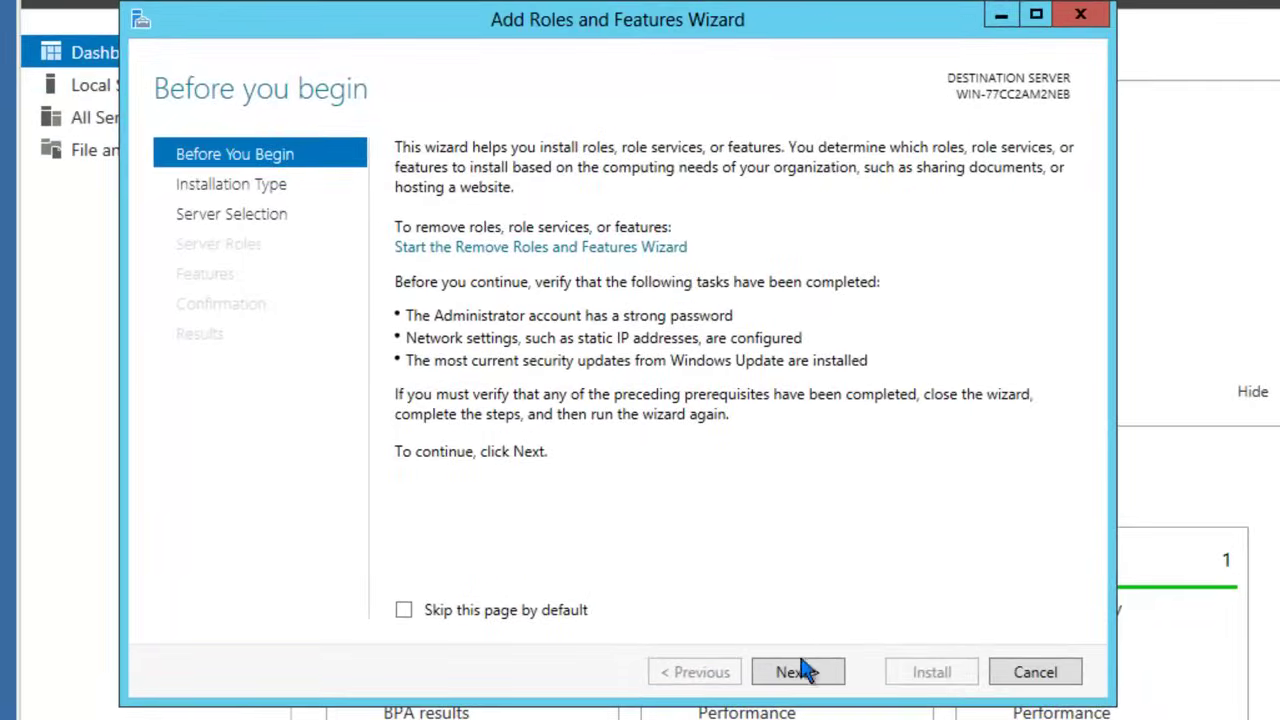
{"action": "left_click", "coordinate": [800, 673]}
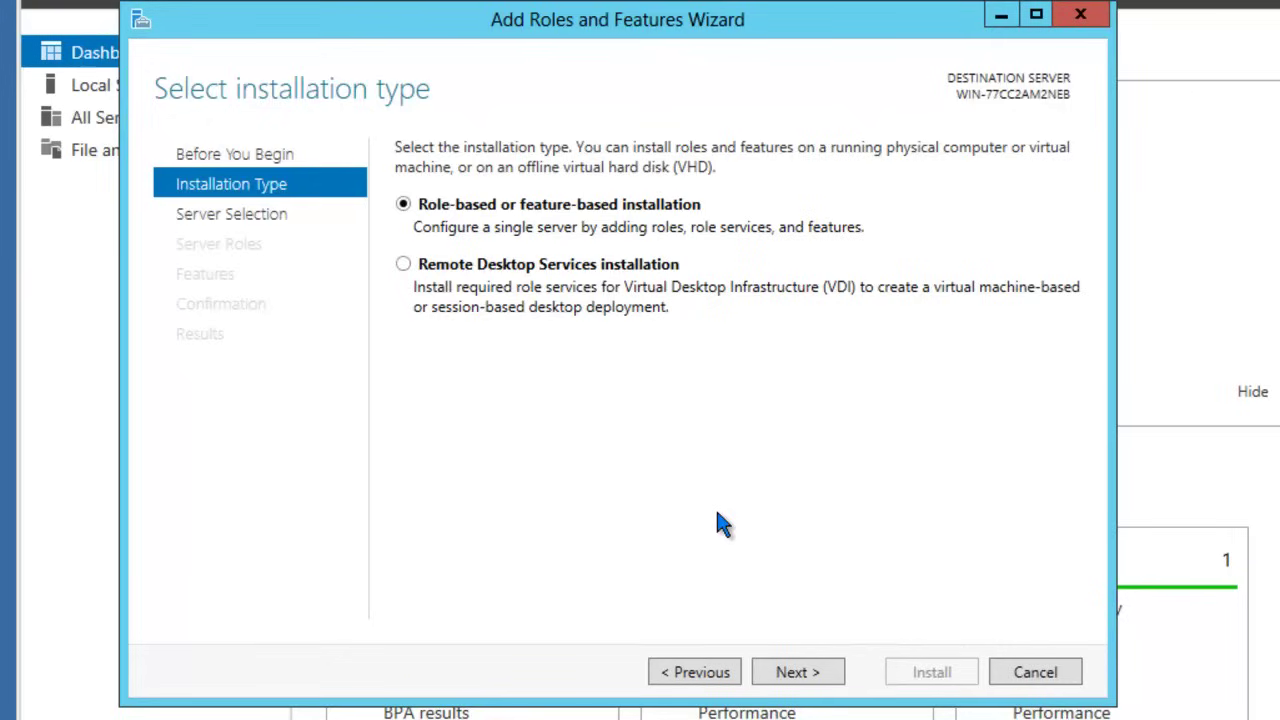
{"action": "left_click", "coordinate": [800, 671]}
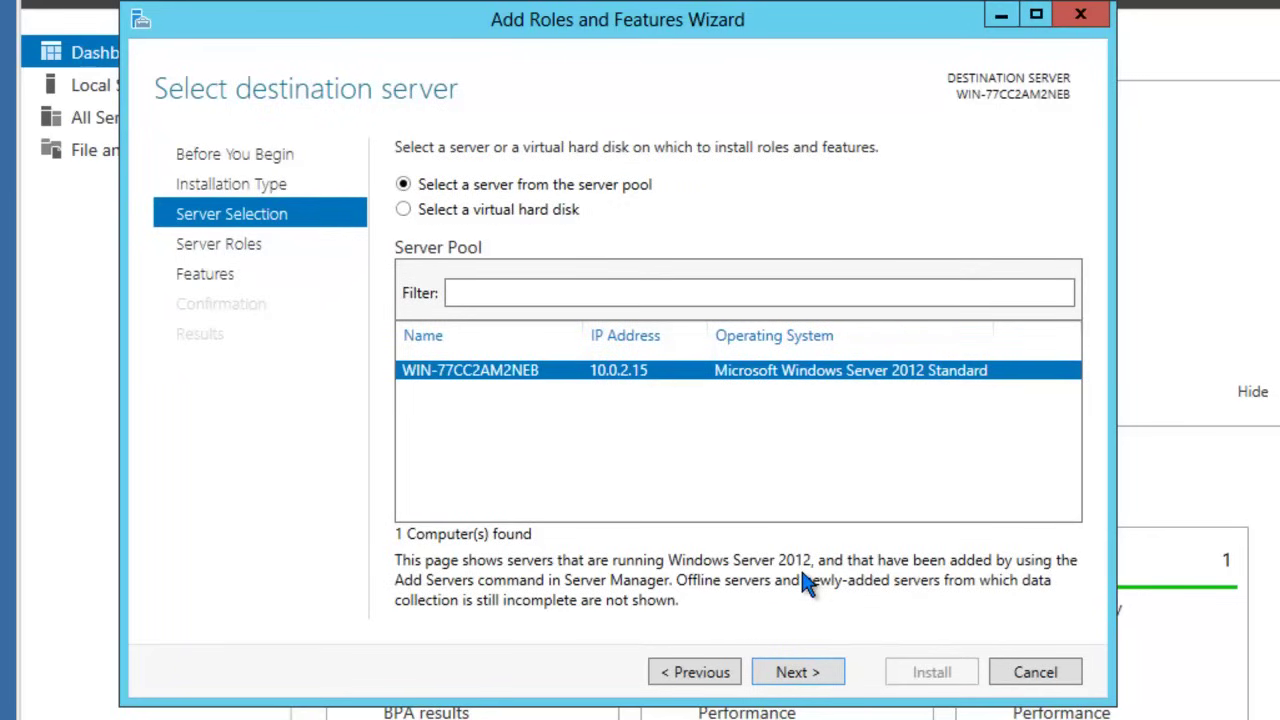
Step: Select the DNS Server role with its management tools and advance to the confirmation page
{"action": "left_click", "coordinate": [800, 673]}
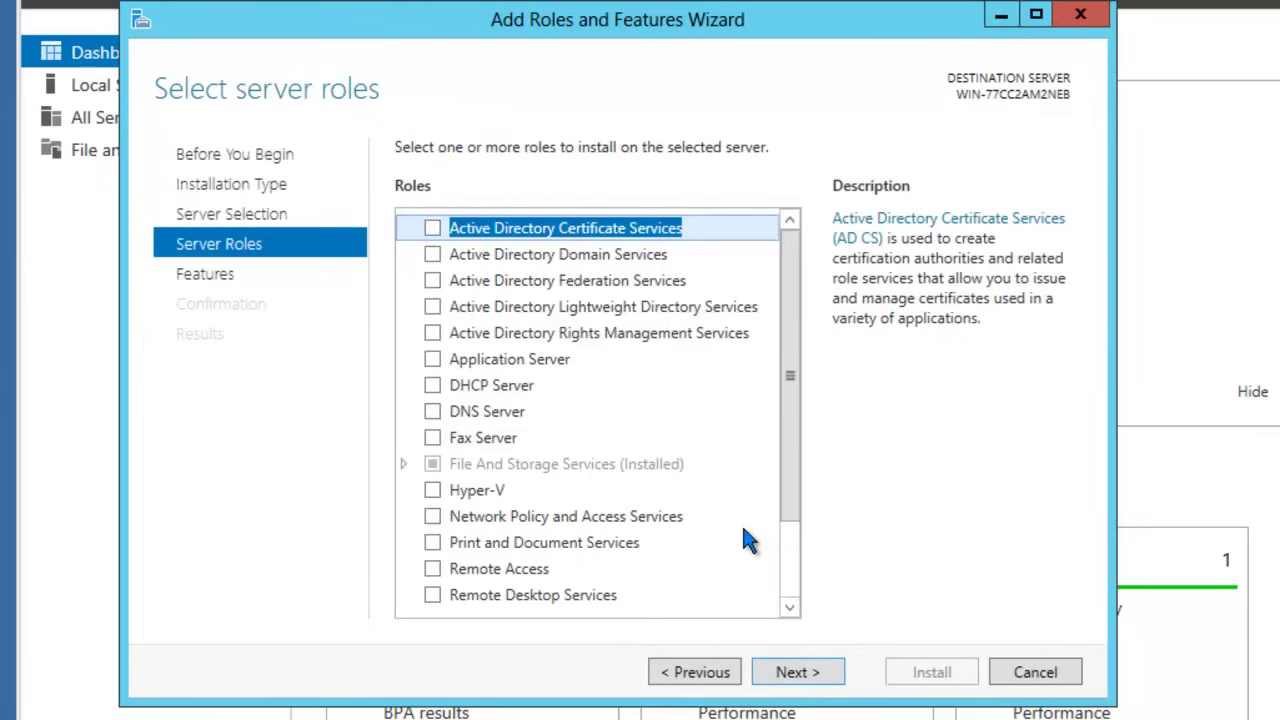
{"action": "left_click", "coordinate": [433, 411]}
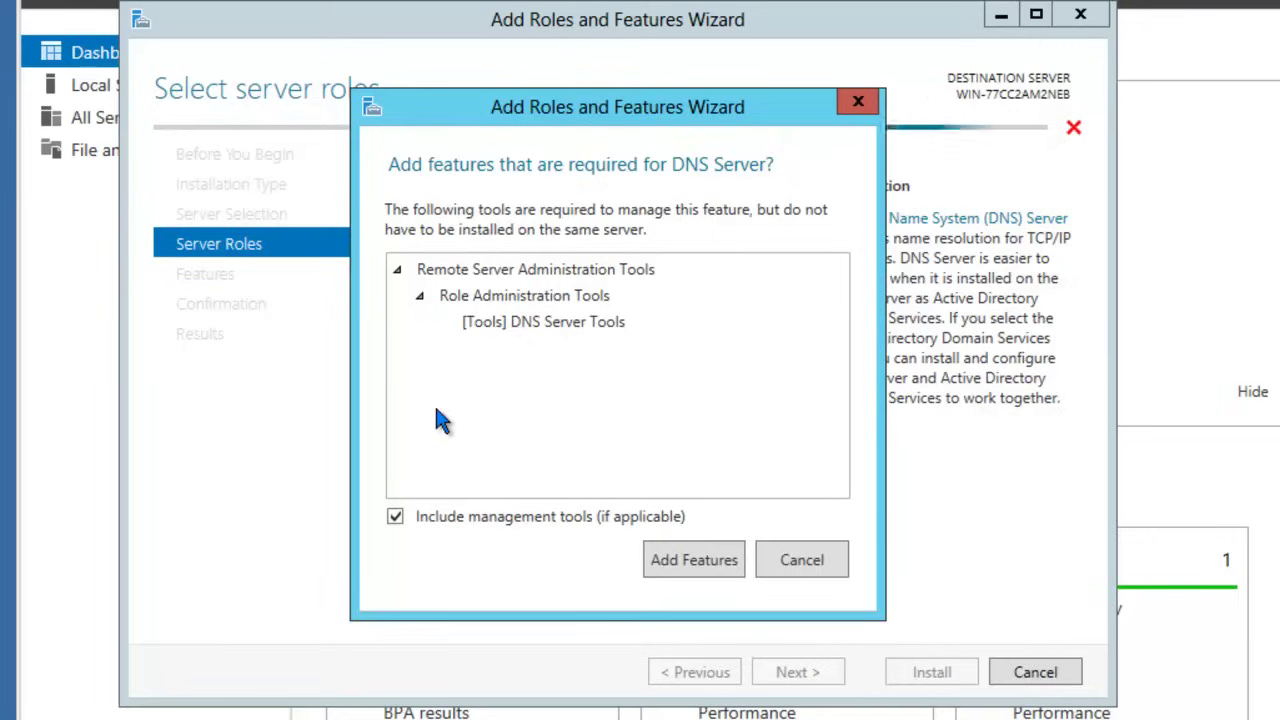
{"action": "left_click", "coordinate": [668, 563]}
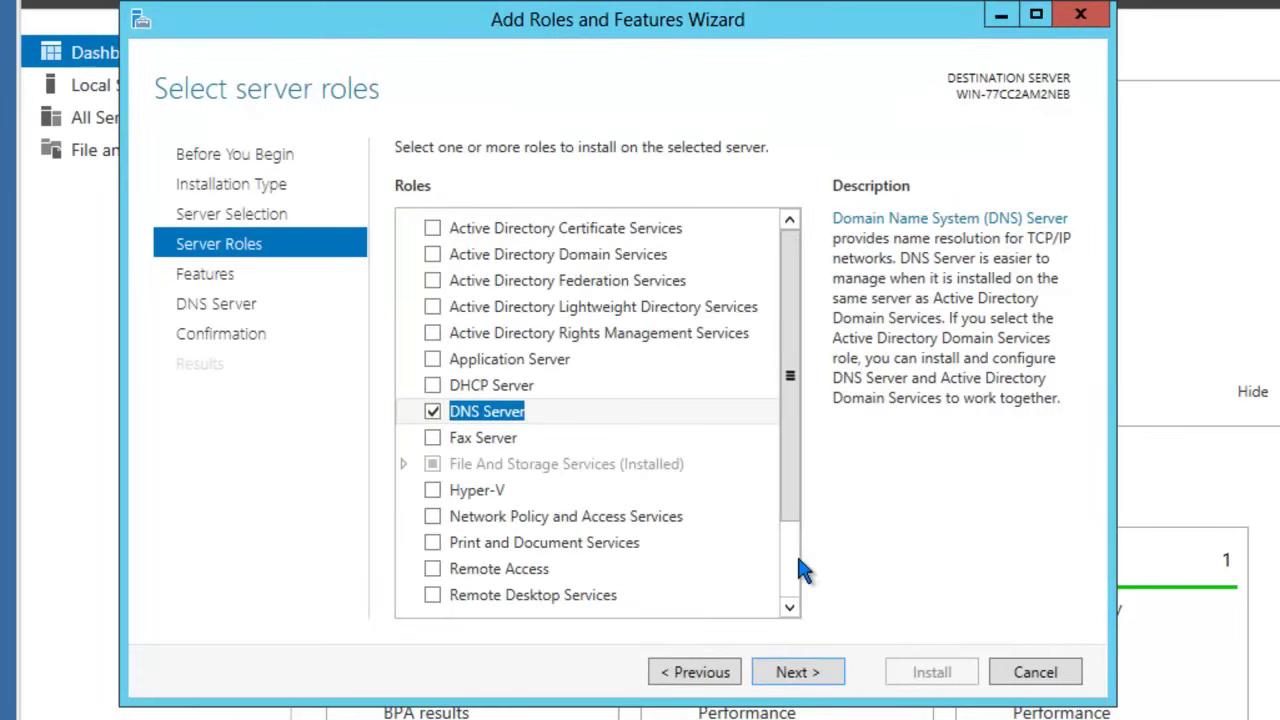
{"action": "left_click", "coordinate": [806, 676]}
{"action": "left_click", "coordinate": [806, 677]}
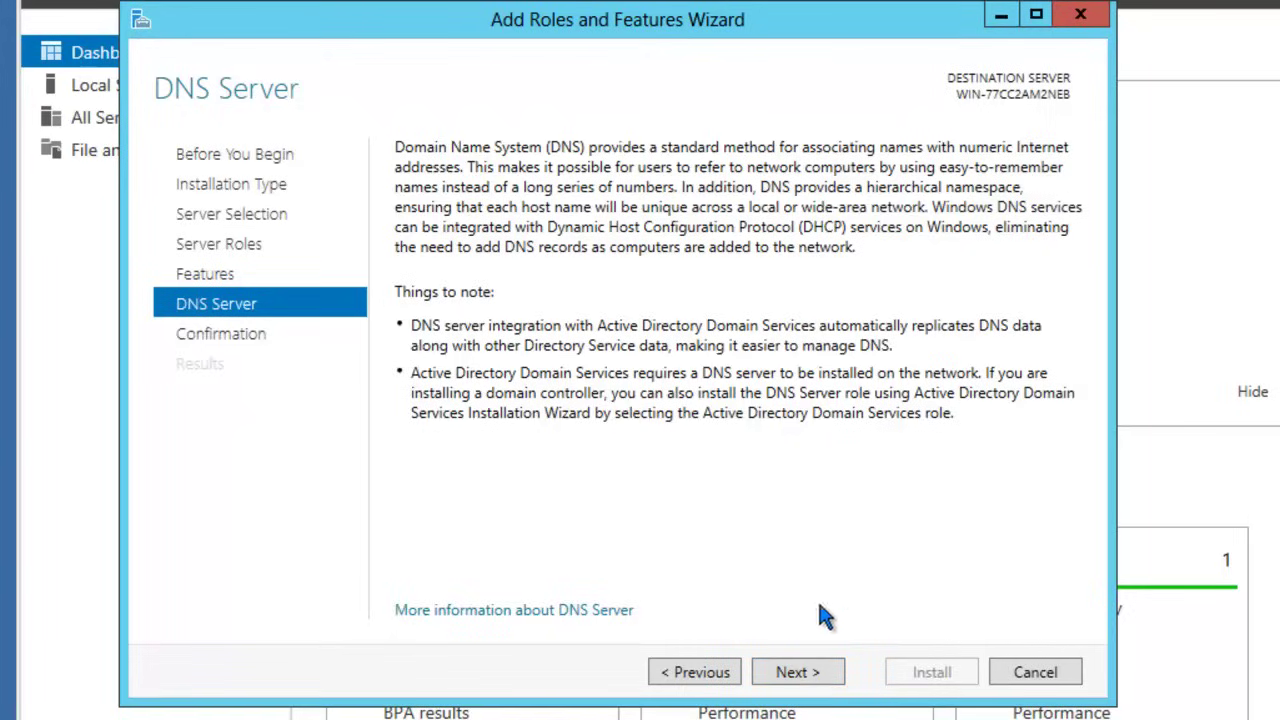
{"action": "left_click", "coordinate": [806, 673]}
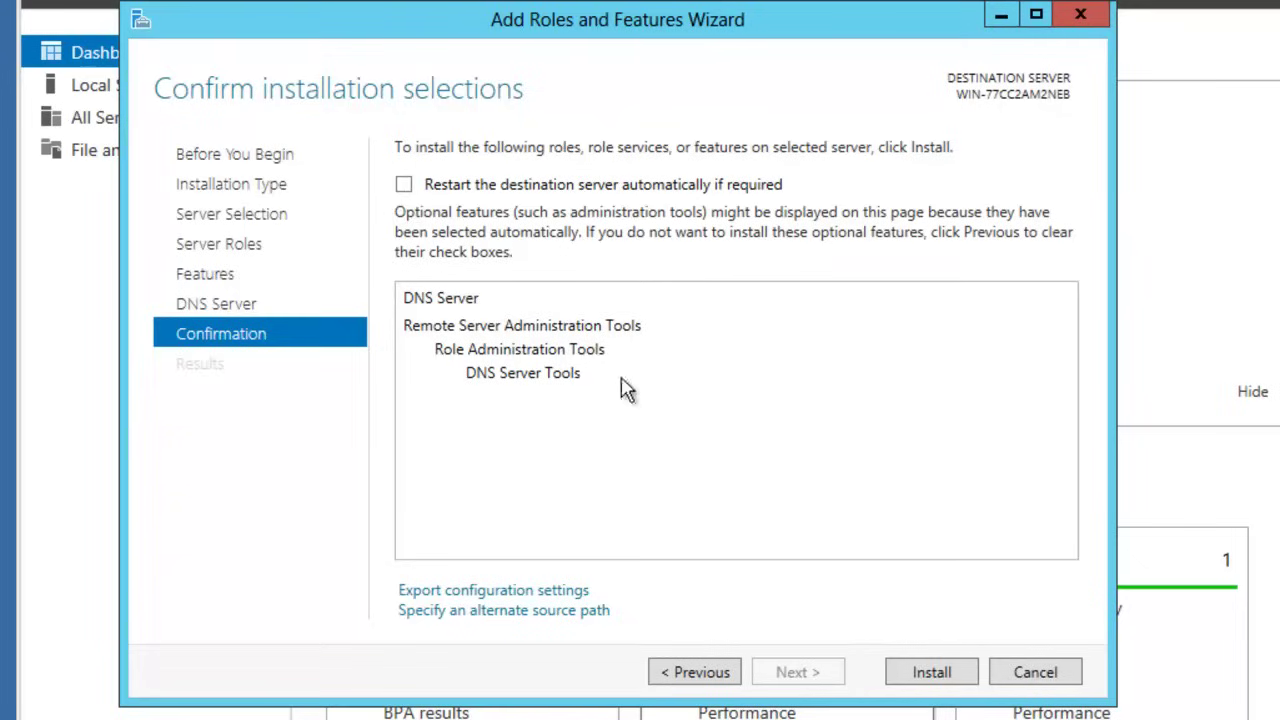
Step: Install the DNS Server role and close the wizard once it succeeds
{"action": "left_click", "coordinate": [928, 674]}
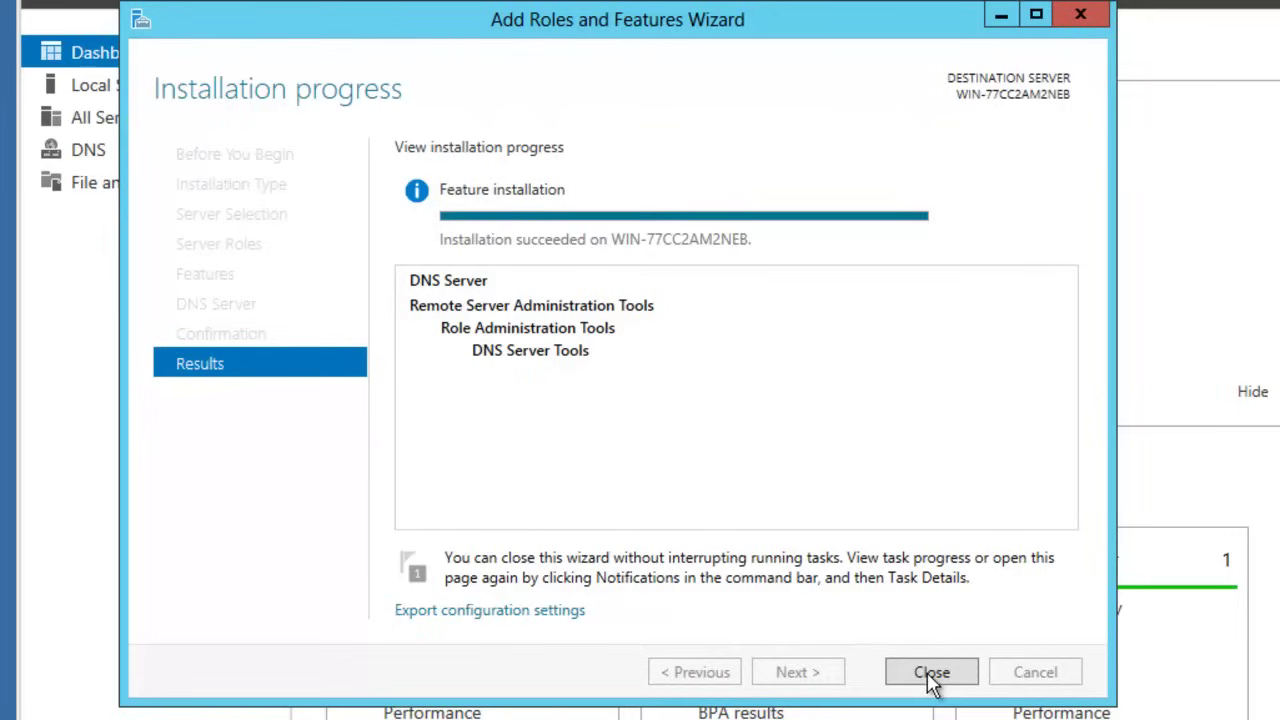
{"action": "left_click", "coordinate": [930, 672]}
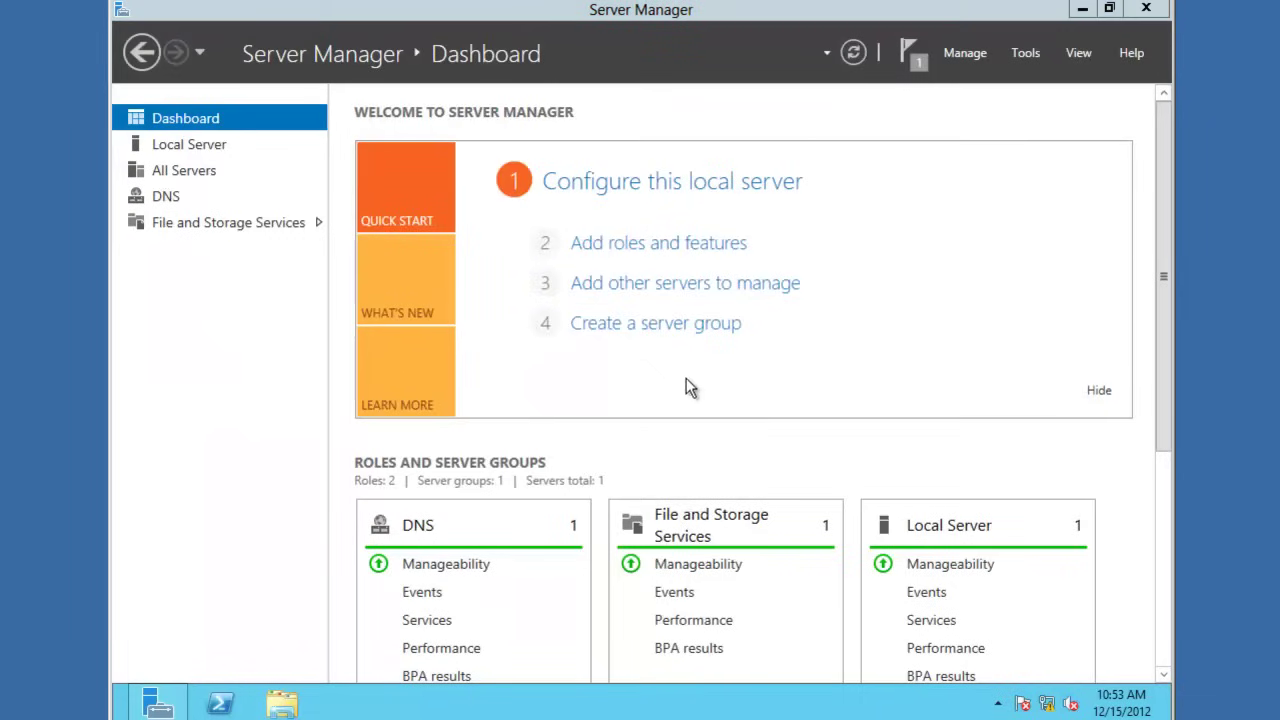
Step: Launch DNS Manager from the Start screen and expand the server to Forward Lookup Zones
{"action": "left_click", "coordinate": [115, 715]}
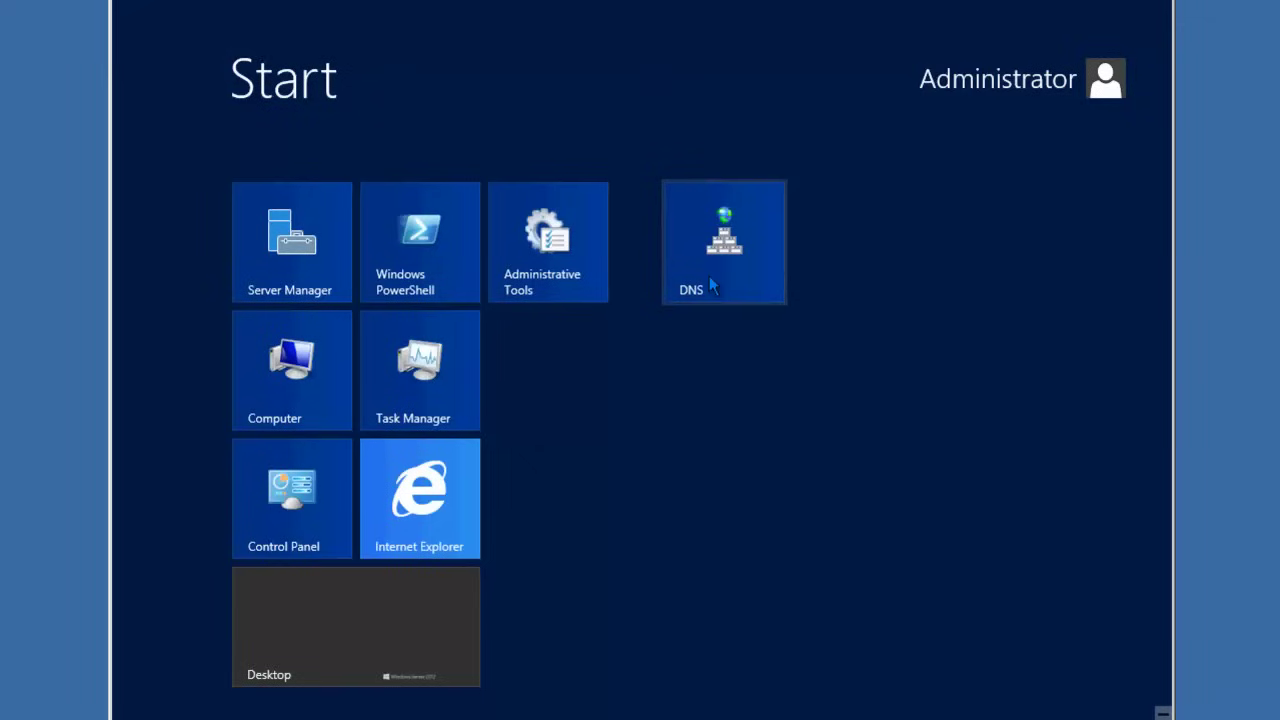
{"action": "left_click", "coordinate": [713, 286]}
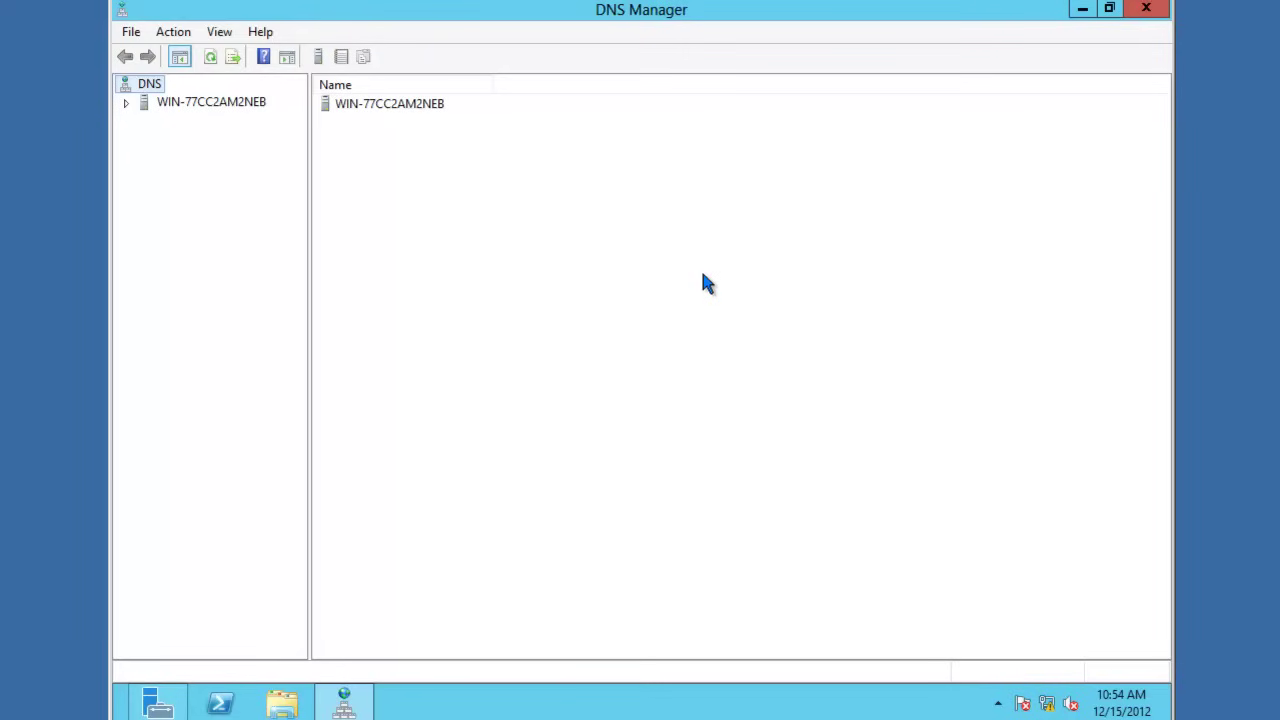
{"action": "left_click", "coordinate": [127, 106]}
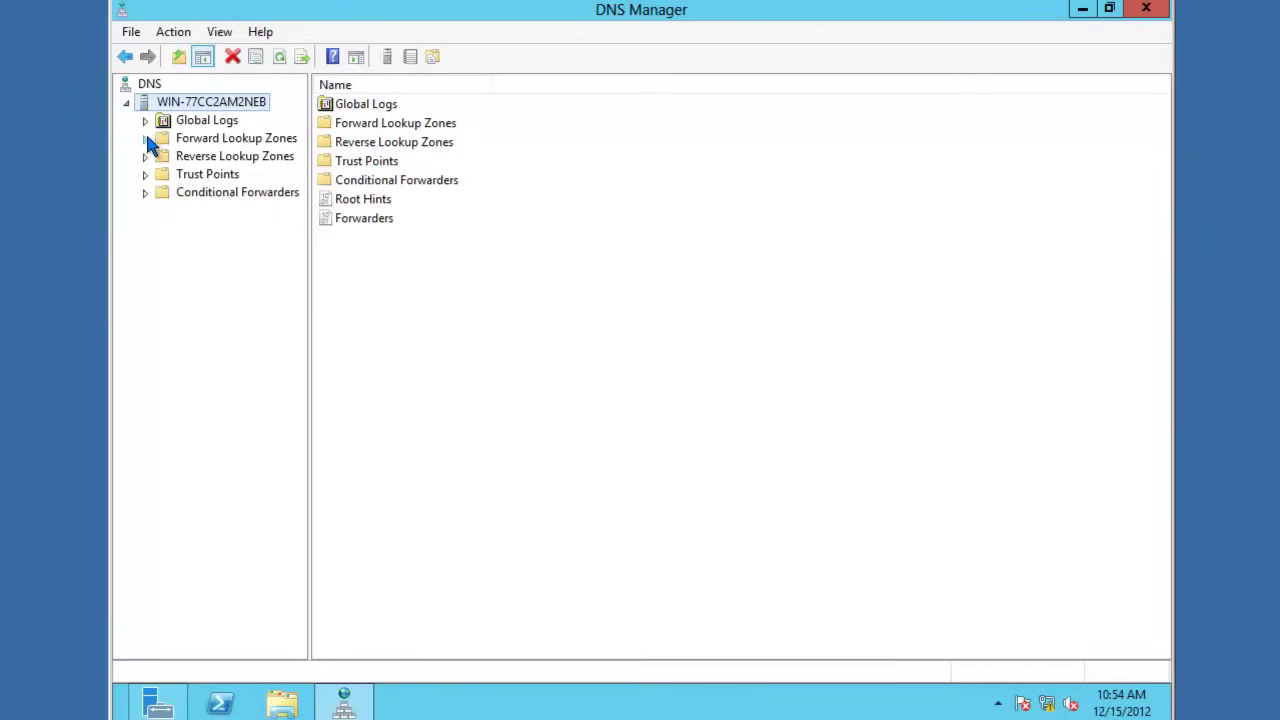
{"action": "left_click", "coordinate": [148, 140]}
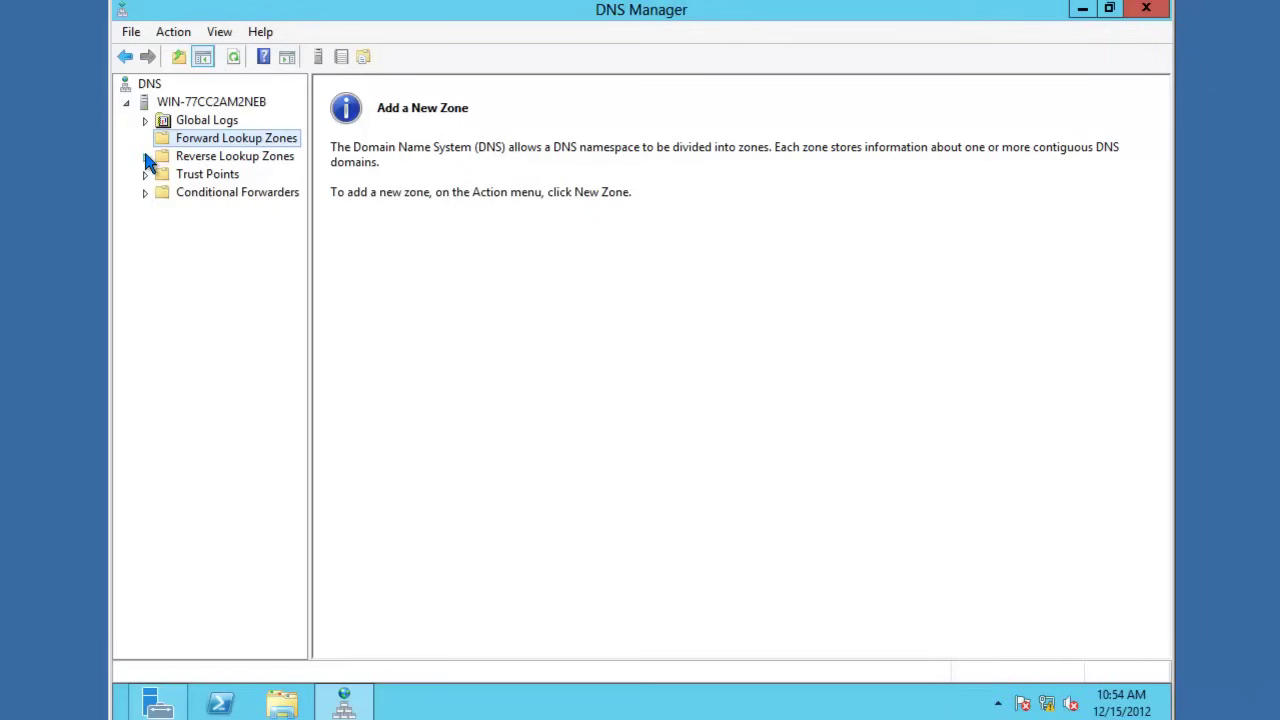
Step: Start the New Zone Wizard on Forward Lookup Zones and pass its welcome page
{"action": "right_click", "coordinate": [166, 144]}
{"action": "left_click", "coordinate": [190, 155]}
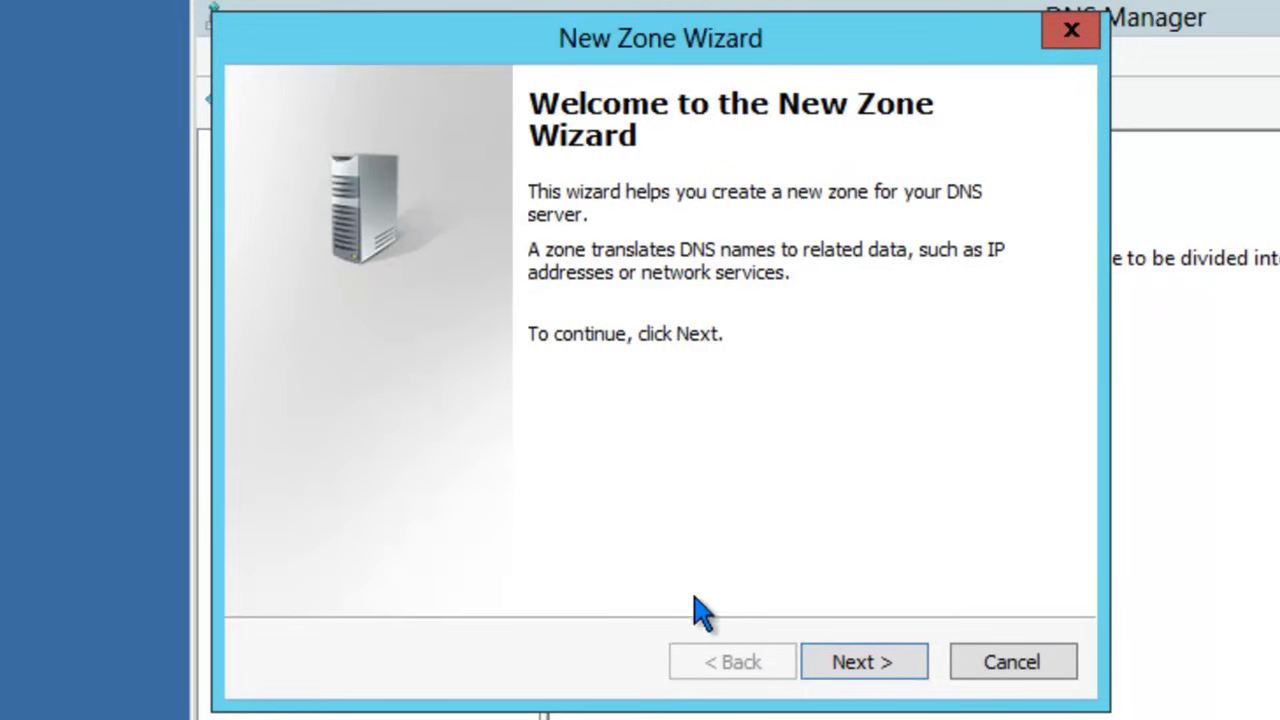
{"action": "left_click", "coordinate": [850, 662]}
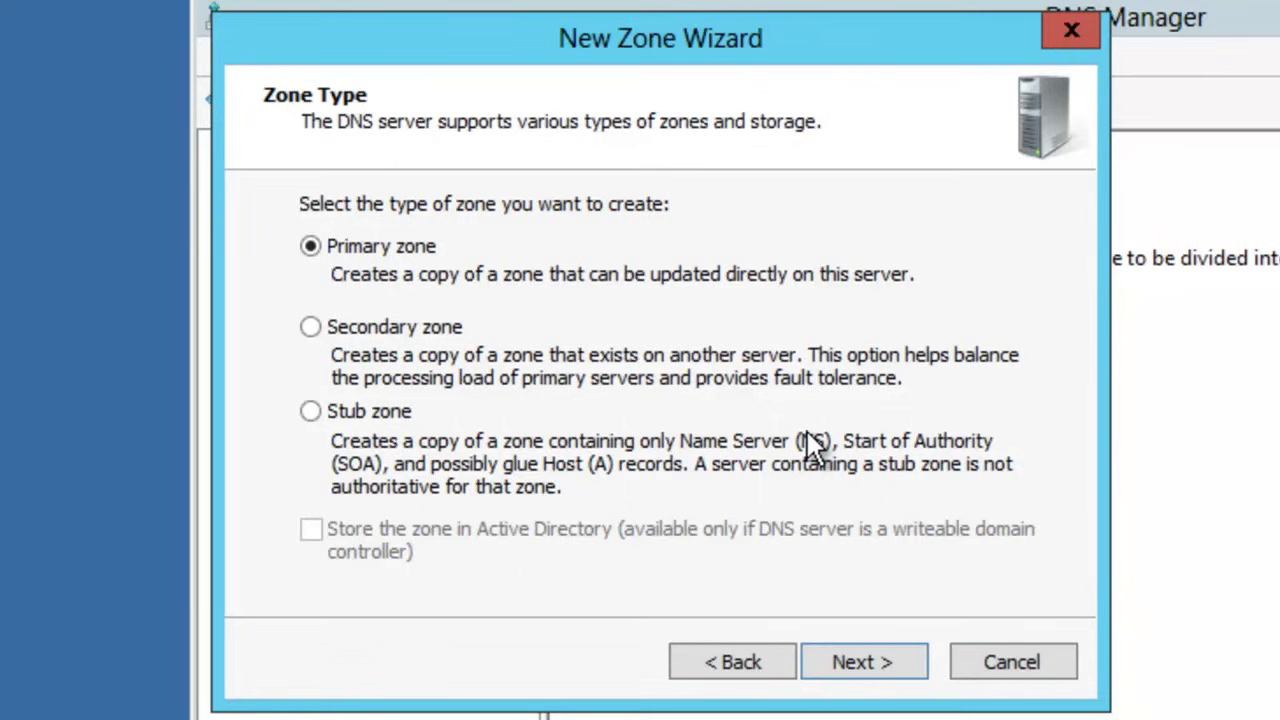
Step: Keep Primary as the zone type and name the zone domain.com
{"action": "left_click", "coordinate": [870, 660]}
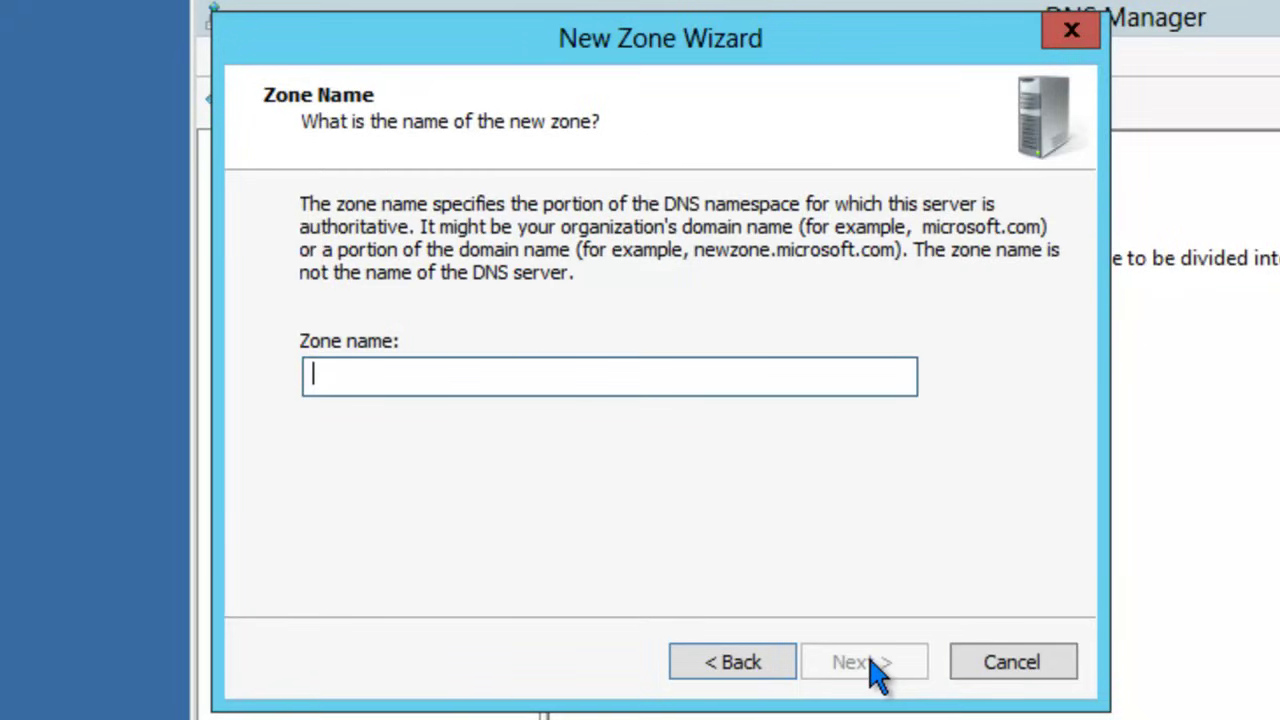
{"action": "type", "text": "domain.com"}
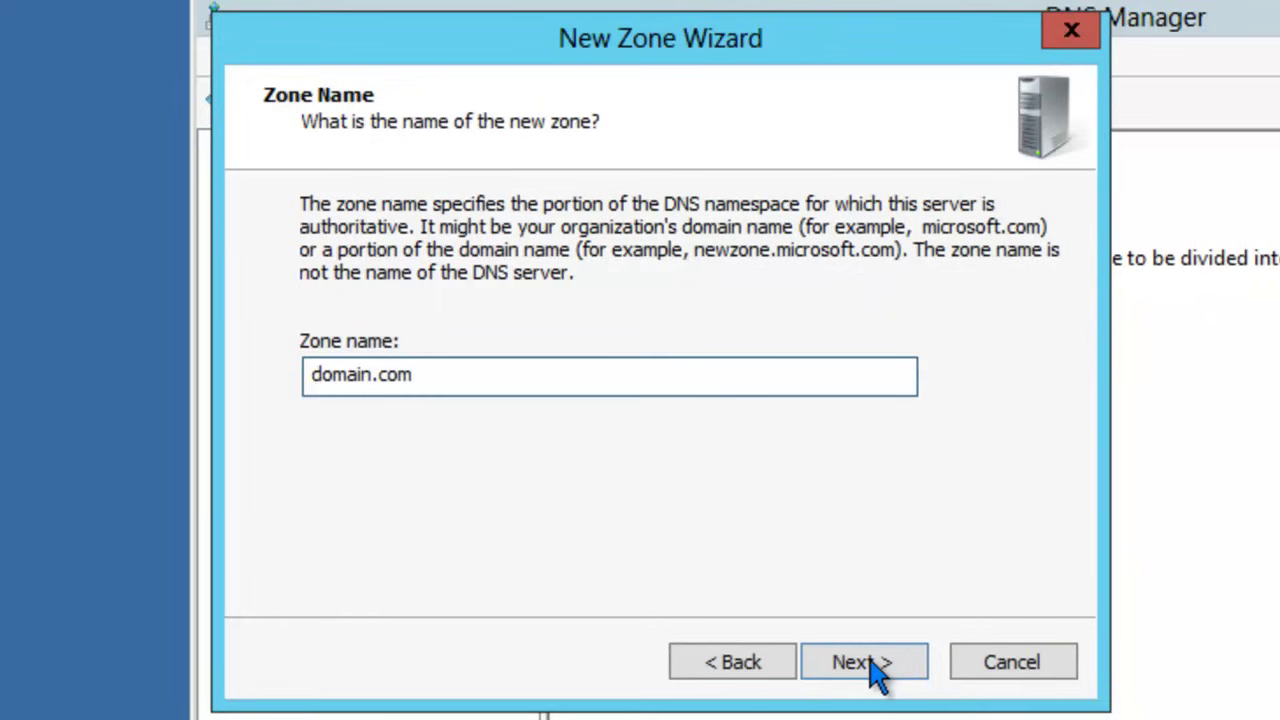
{"action": "left_click", "coordinate": [877, 672]}
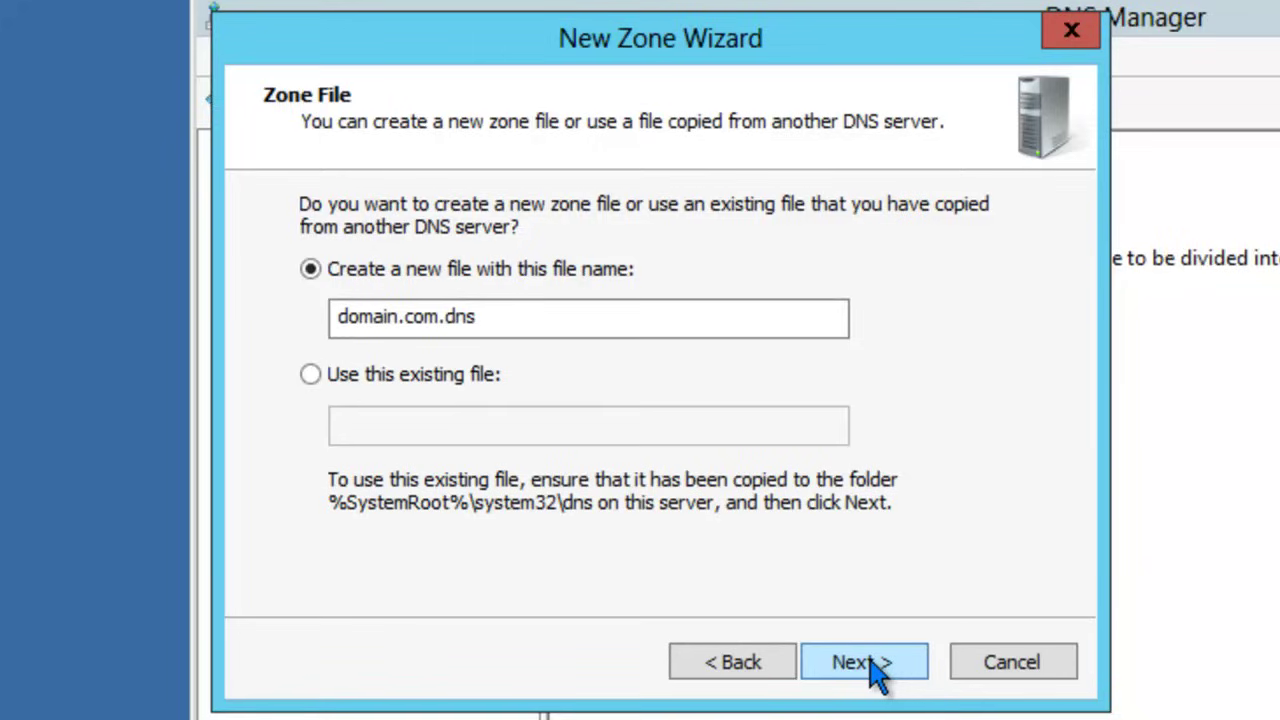
Step: Create a new domain.com.dns file, disallow dynamic updates, finish, and view the zone's records
{"action": "left_click", "coordinate": [323, 376]}
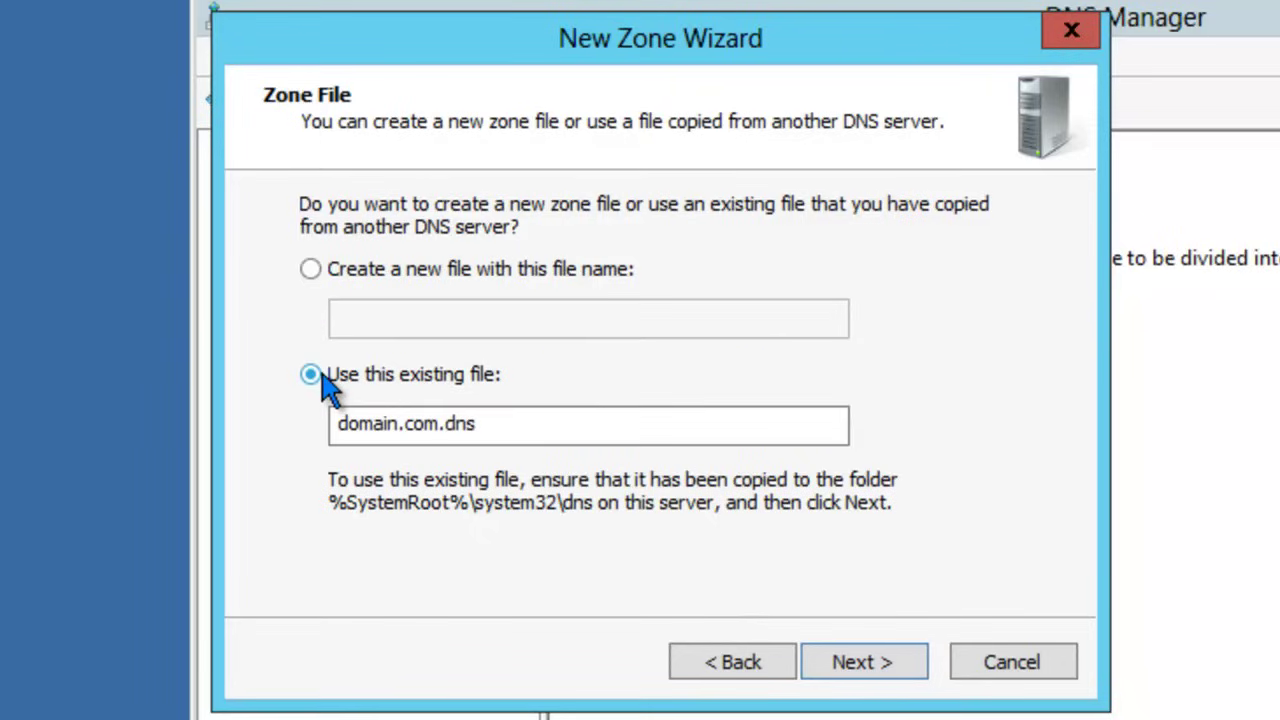
{"action": "left_click", "coordinate": [311, 270]}
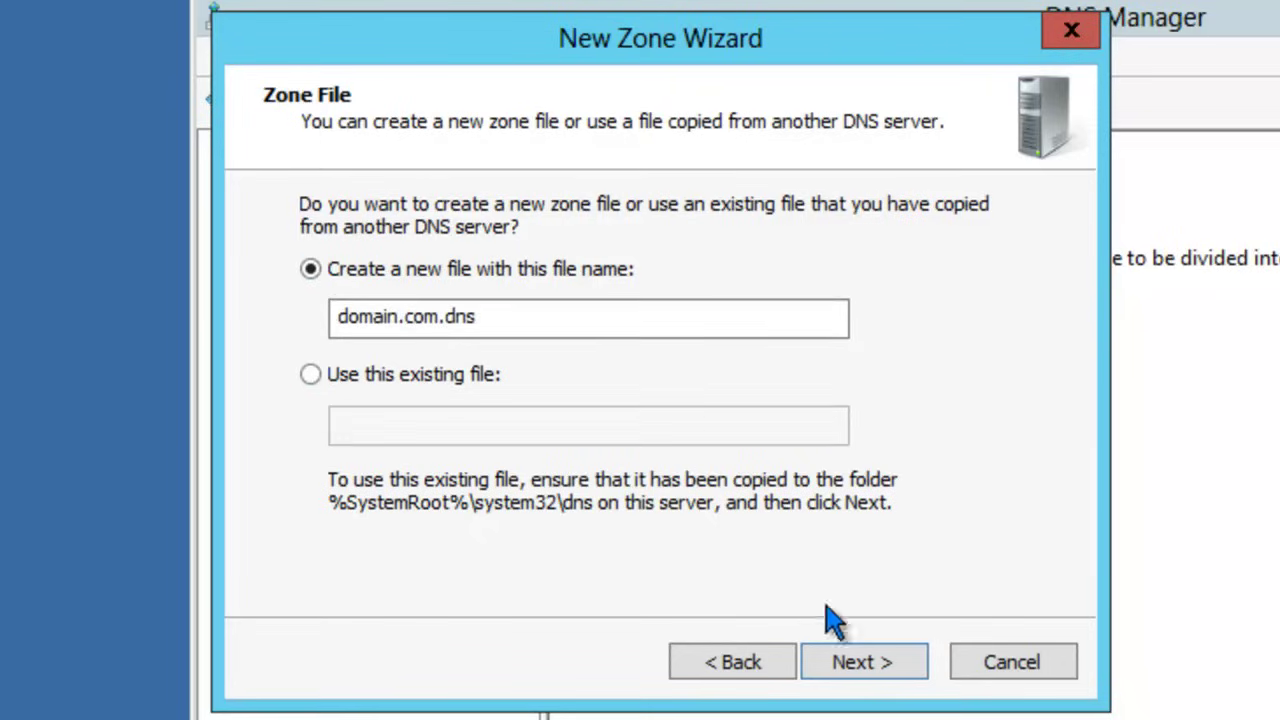
{"action": "left_click", "coordinate": [864, 663]}
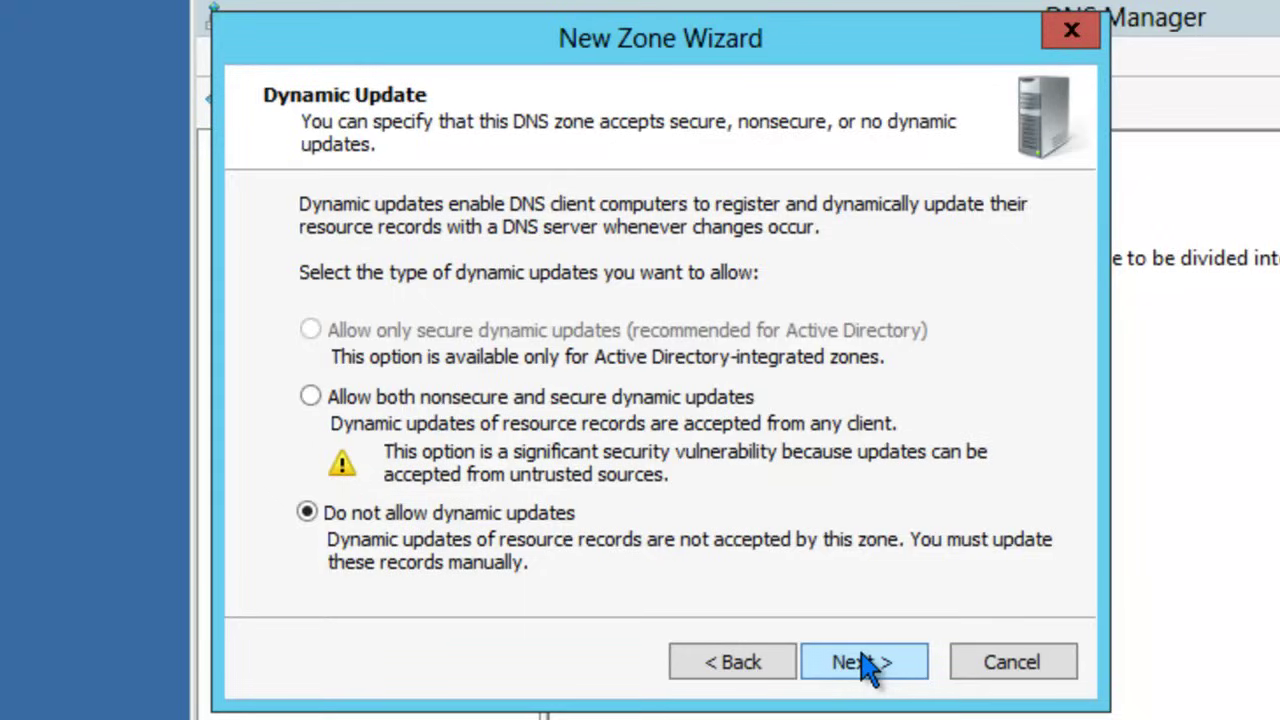
{"action": "left_click", "coordinate": [866, 663]}
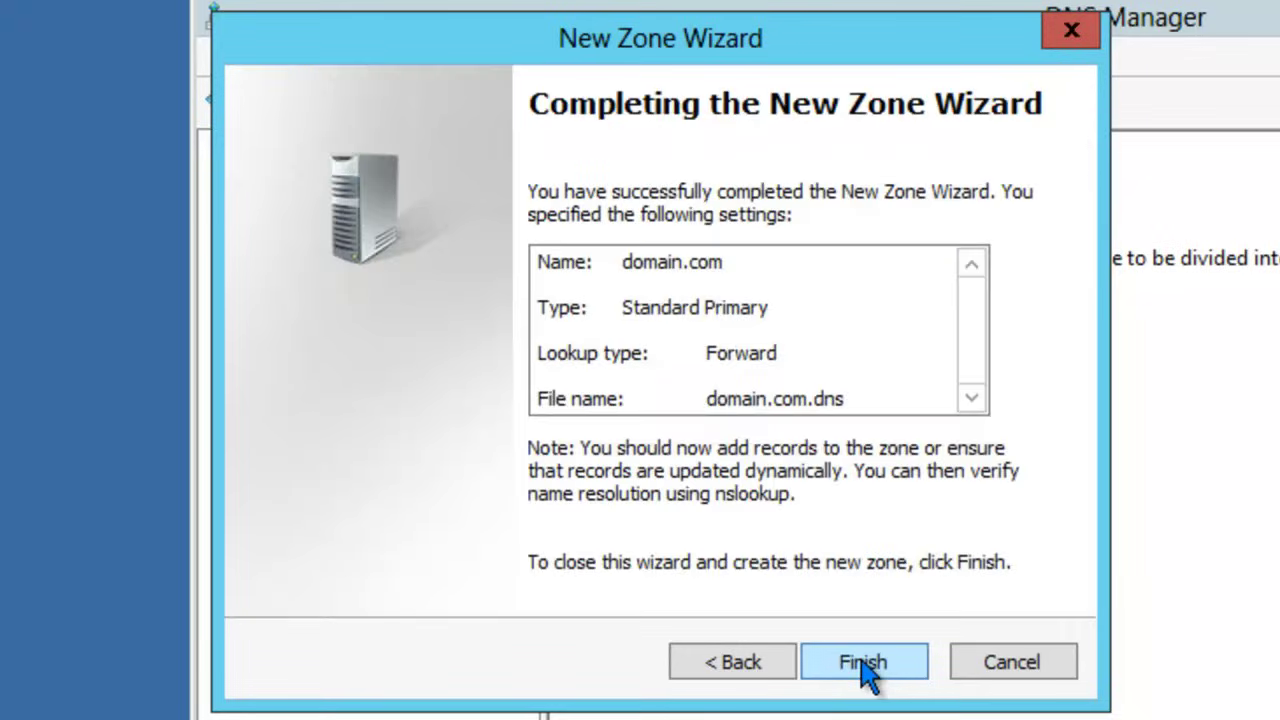
{"action": "left_click", "coordinate": [864, 663]}
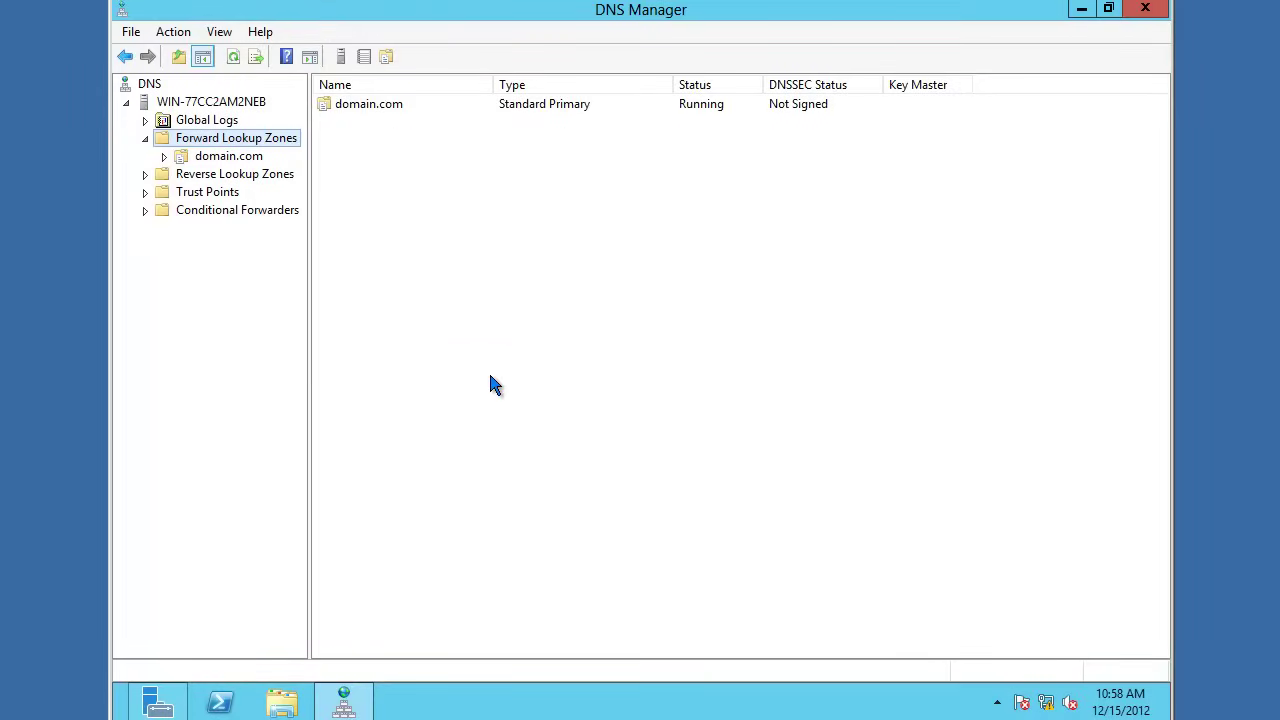
{"action": "left_click", "coordinate": [180, 158]}
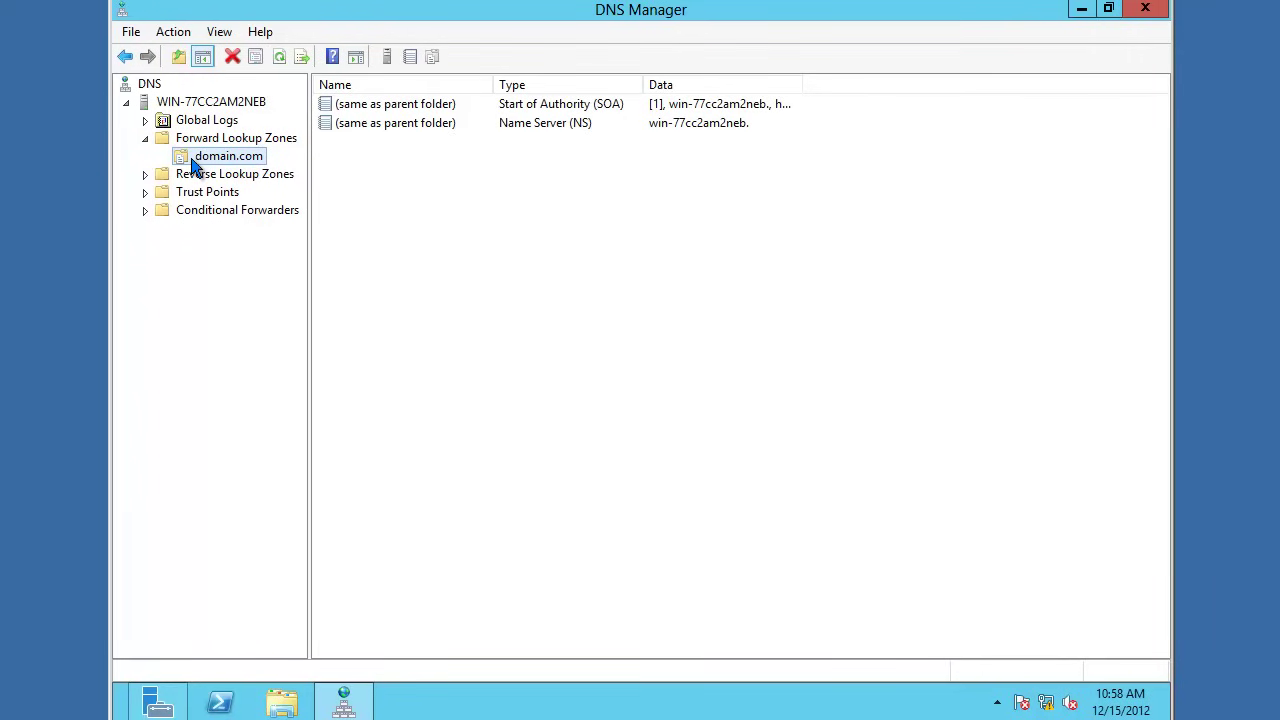
Step: Add host record www pointing to 127.0.0.1 in domain.com
{"action": "right_click", "coordinate": [195, 168]}
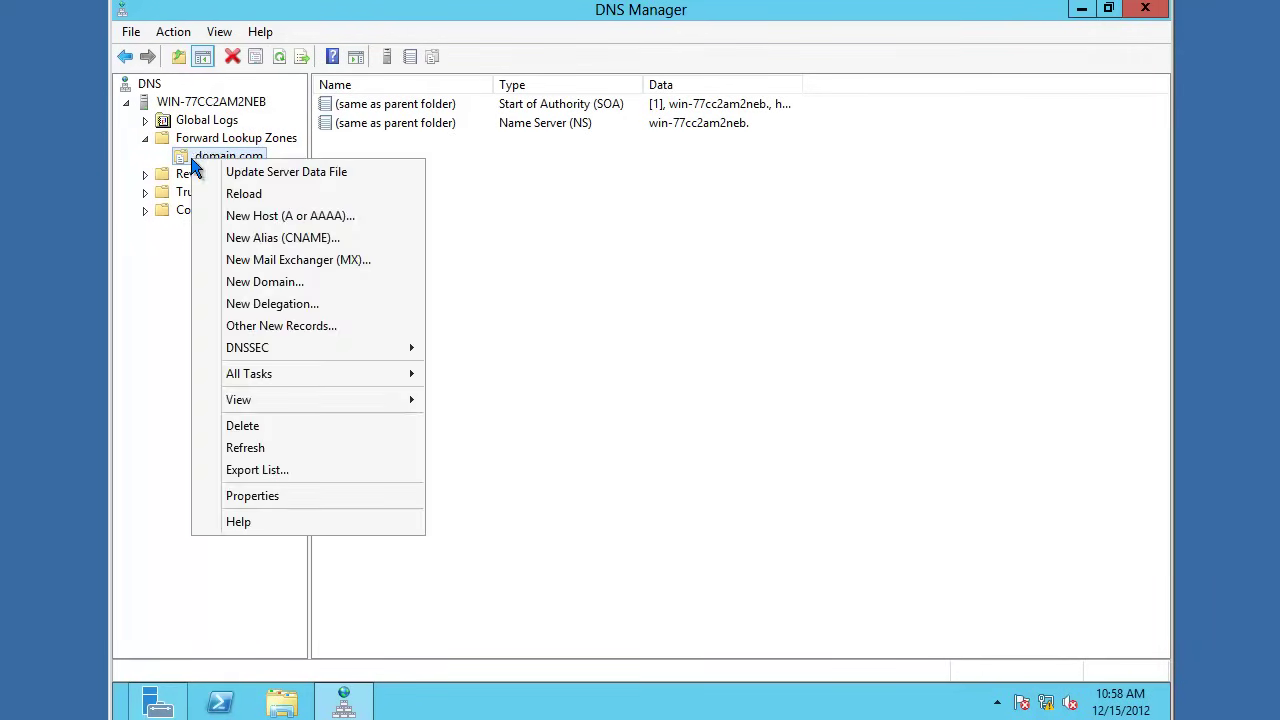
{"action": "left_click", "coordinate": [252, 216]}
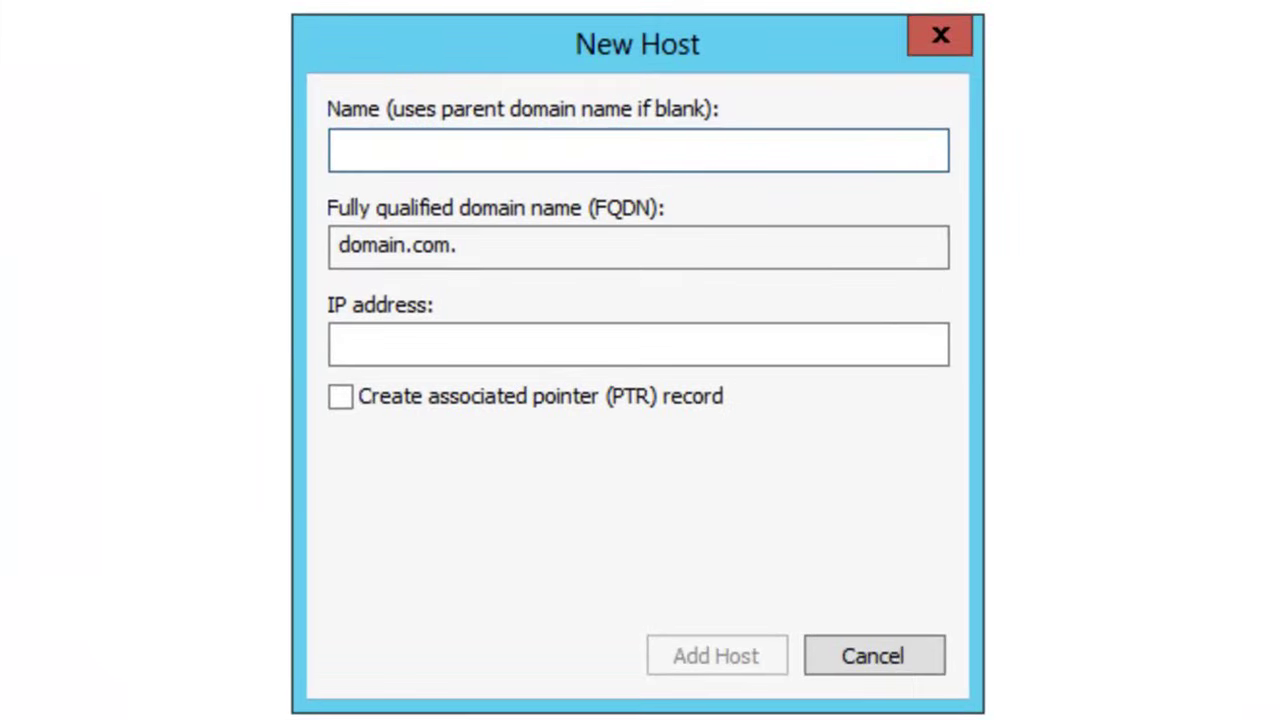
{"action": "type", "text": "www"}
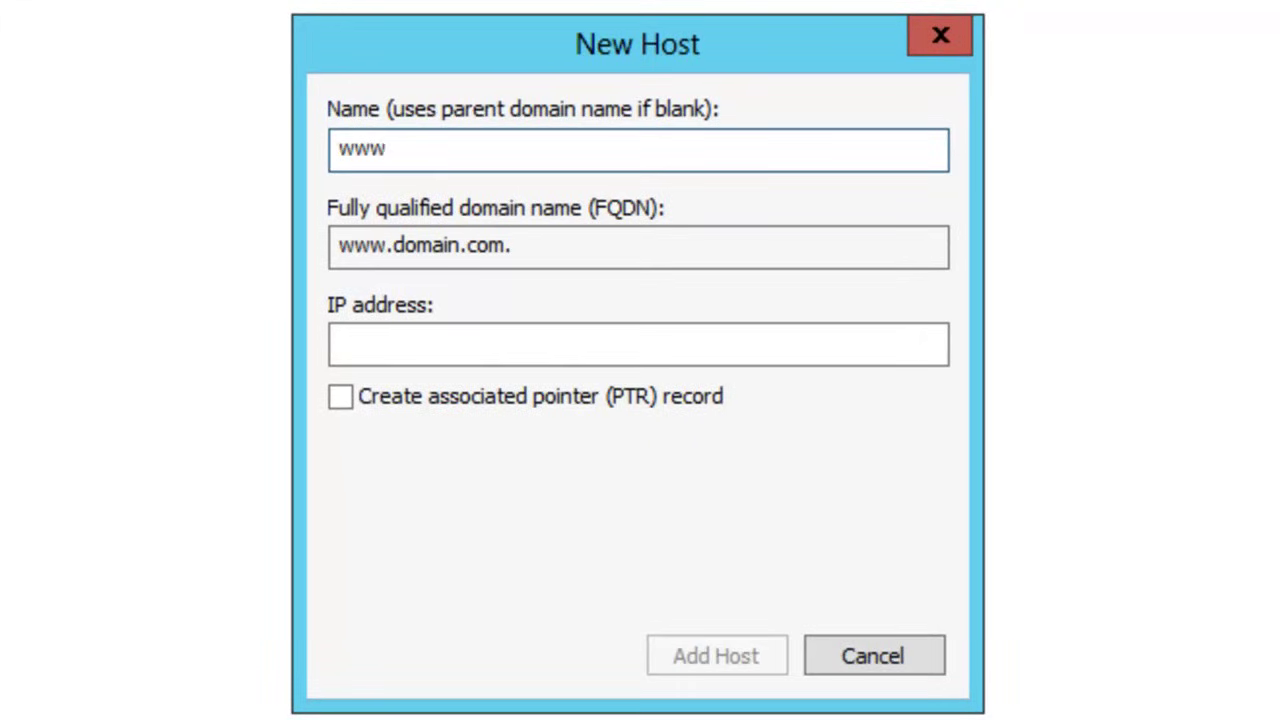
{"action": "left_click", "coordinate": [350, 344]}
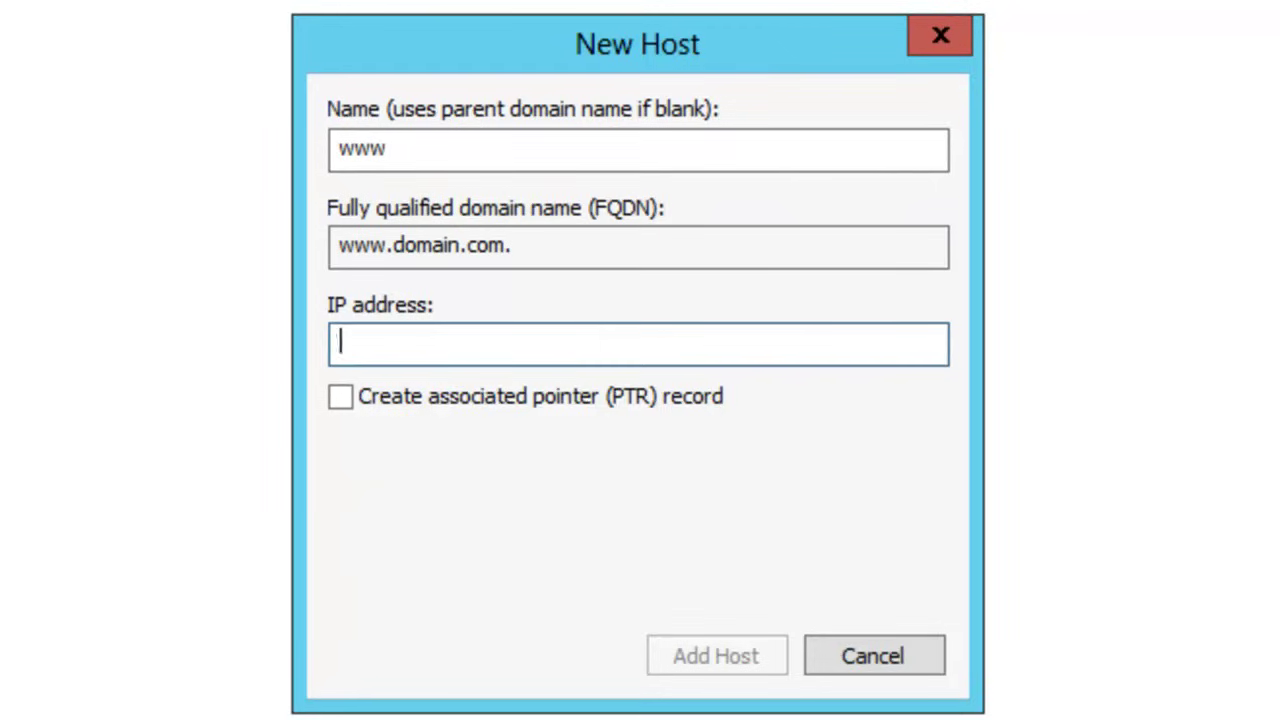
{"action": "type", "text": "127.0"}
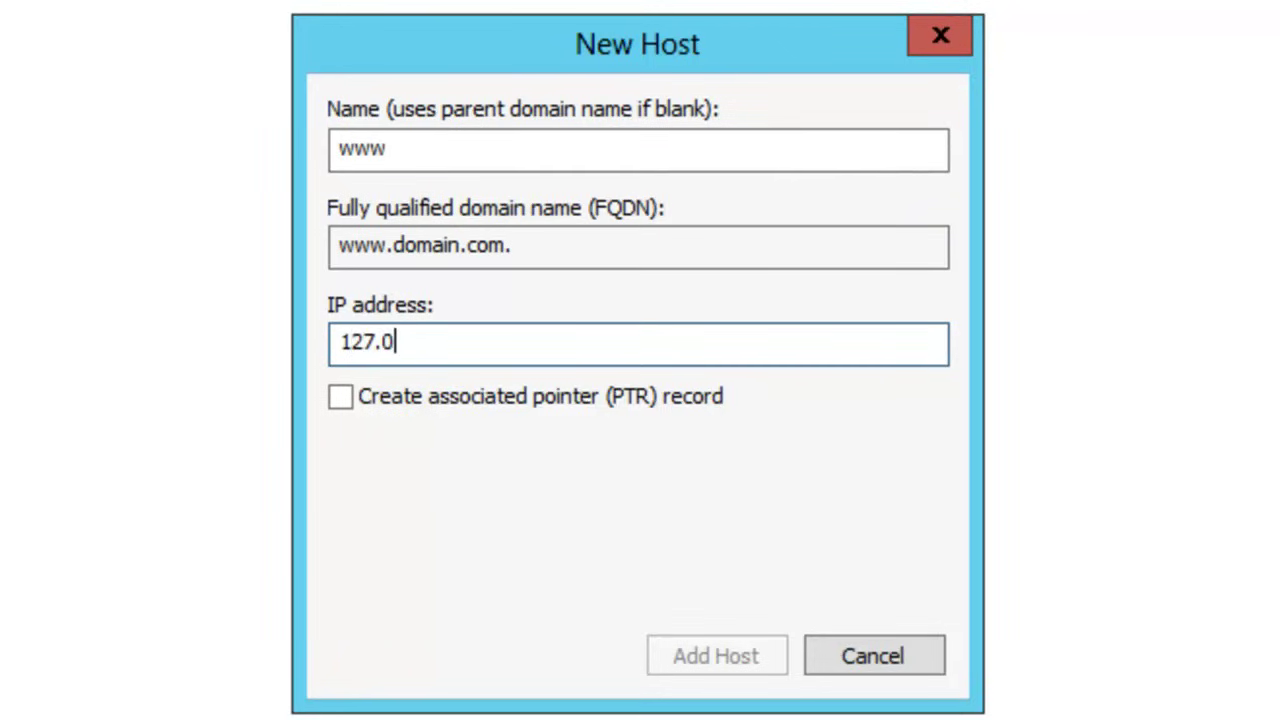
{"action": "type", "text": ".0.1"}
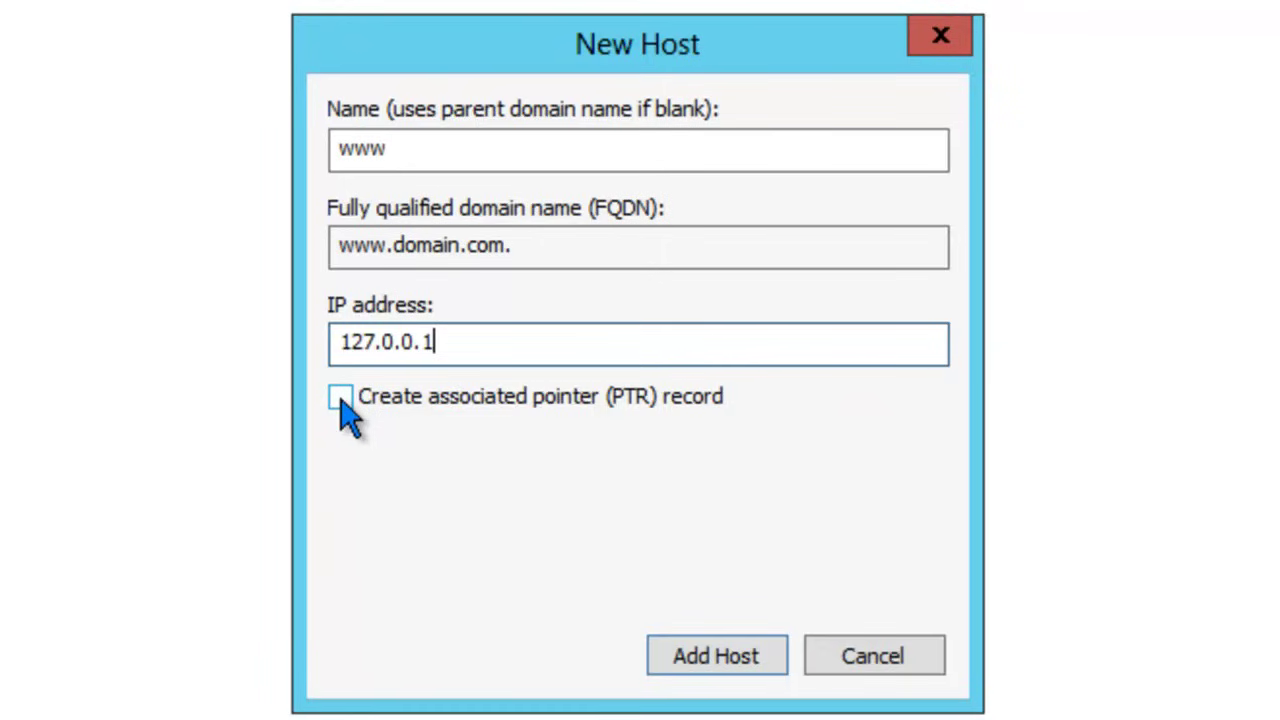
{"action": "left_click", "coordinate": [717, 668]}
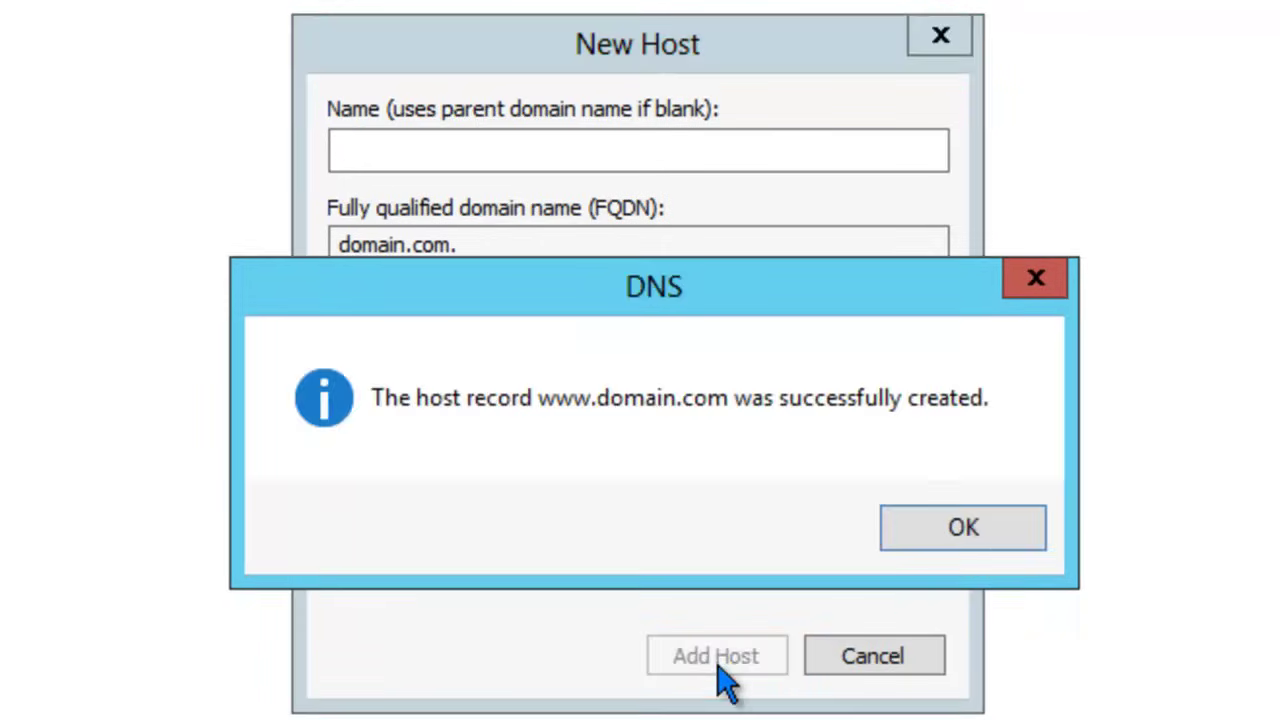
{"action": "left_click", "coordinate": [960, 540]}
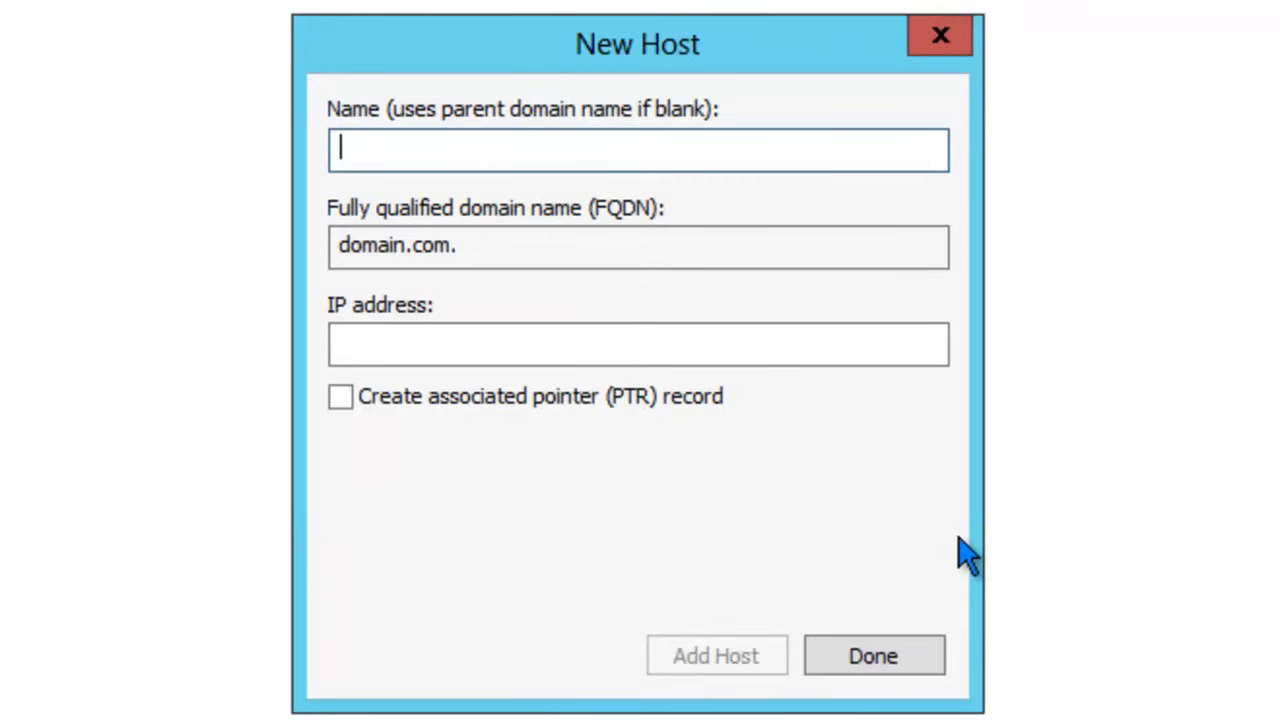
{"action": "left_click", "coordinate": [928, 663]}
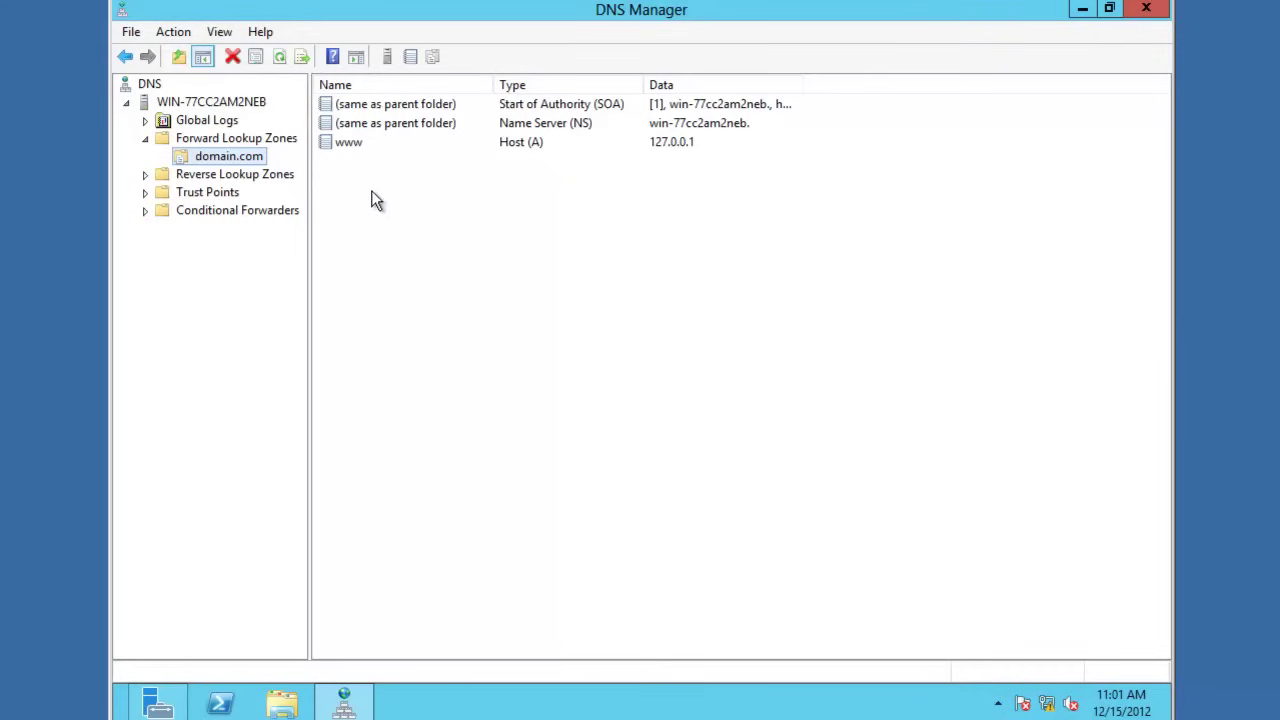
Step: Create primary IPv4 reverse zone 0.168.192.in-addr.arpa for 192.168.0 with default file and no dynamic updates
{"action": "right_click", "coordinate": [176, 177]}
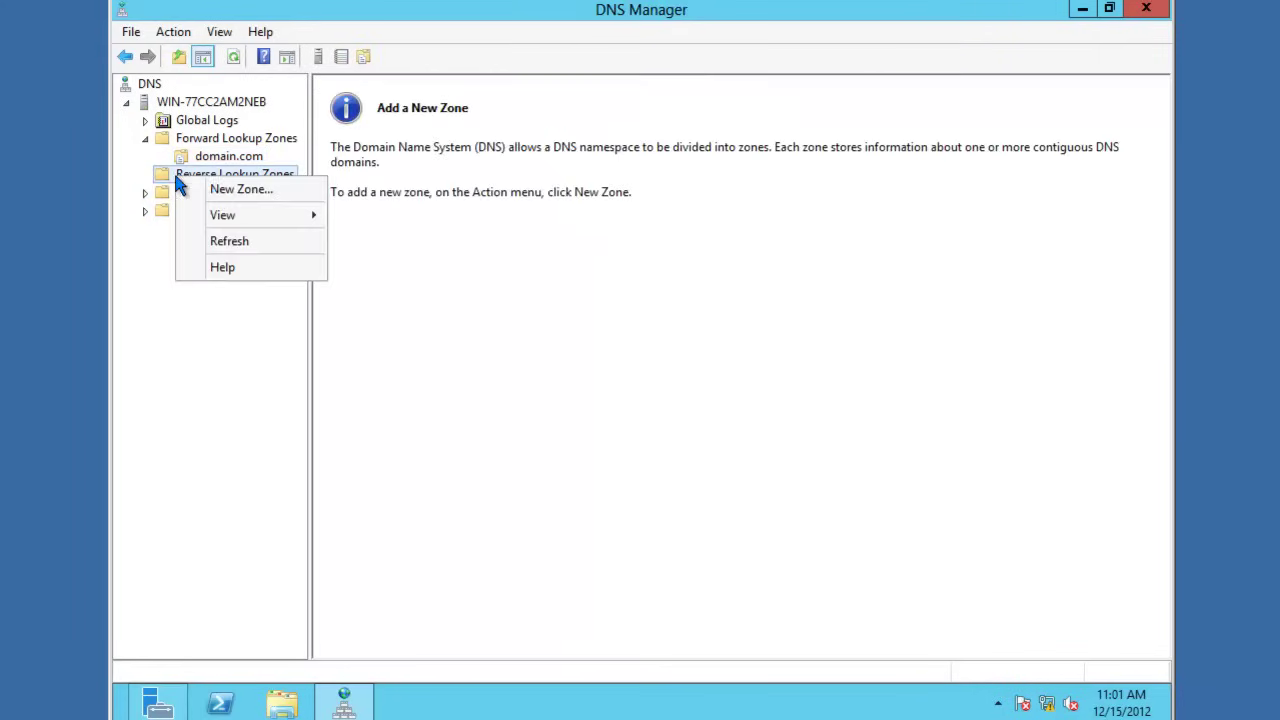
{"action": "left_click", "coordinate": [215, 192]}
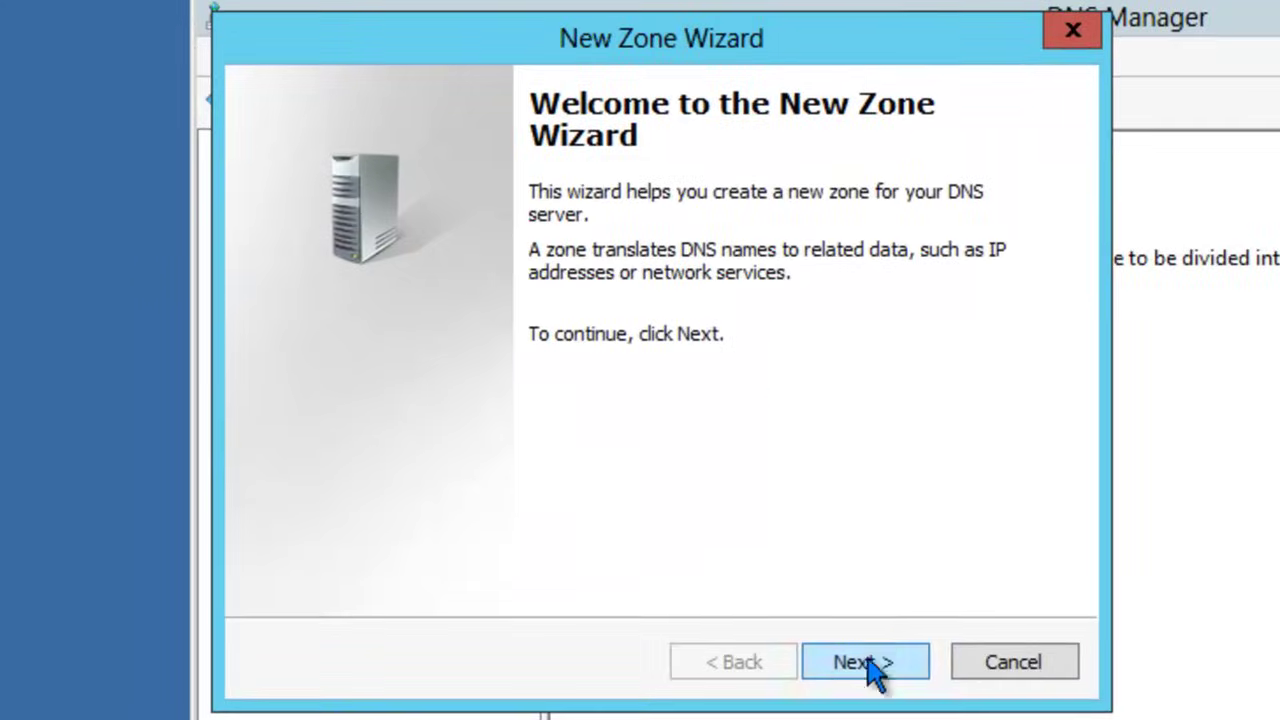
{"action": "left_click", "coordinate": [868, 663]}
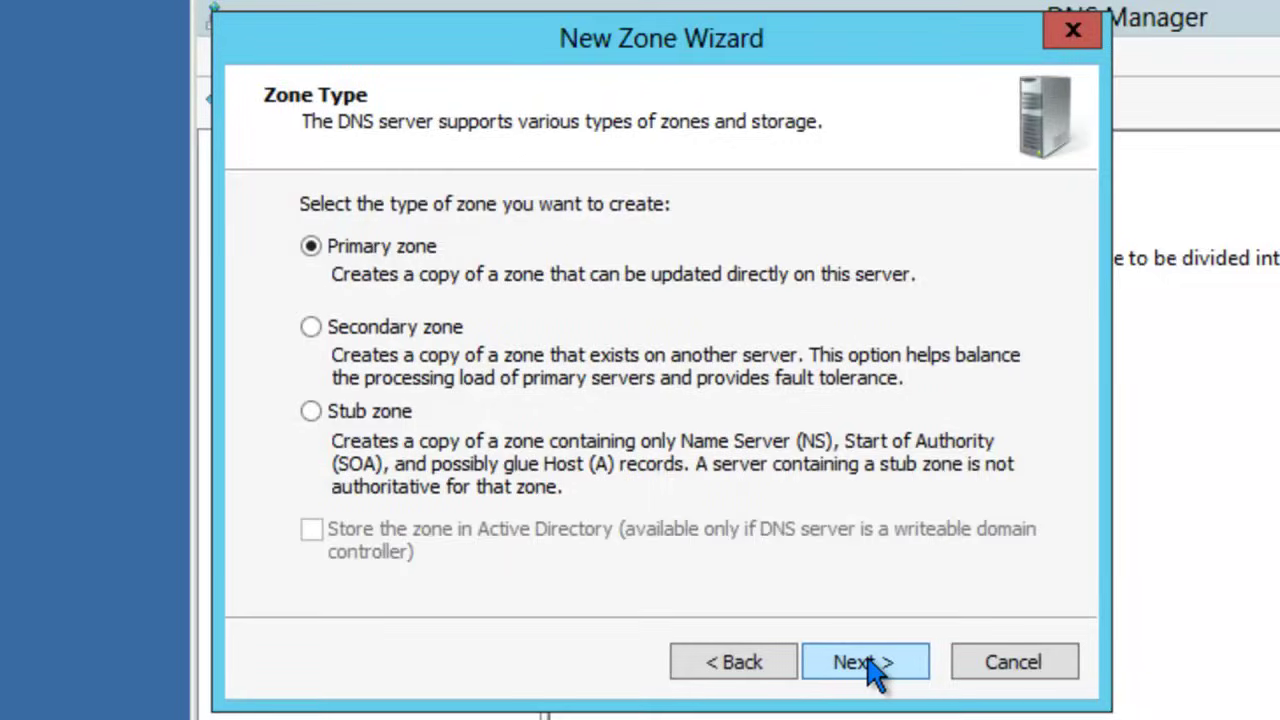
{"action": "left_click", "coordinate": [868, 663]}
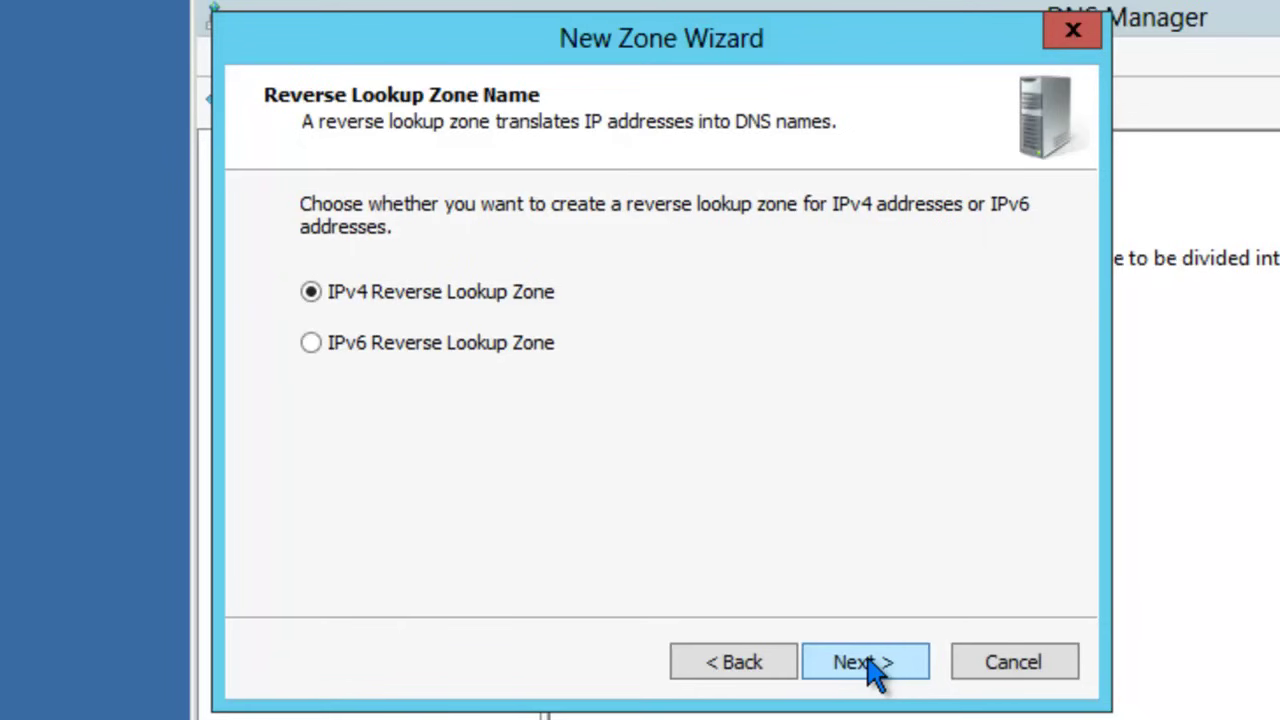
{"action": "left_click", "coordinate": [868, 663]}
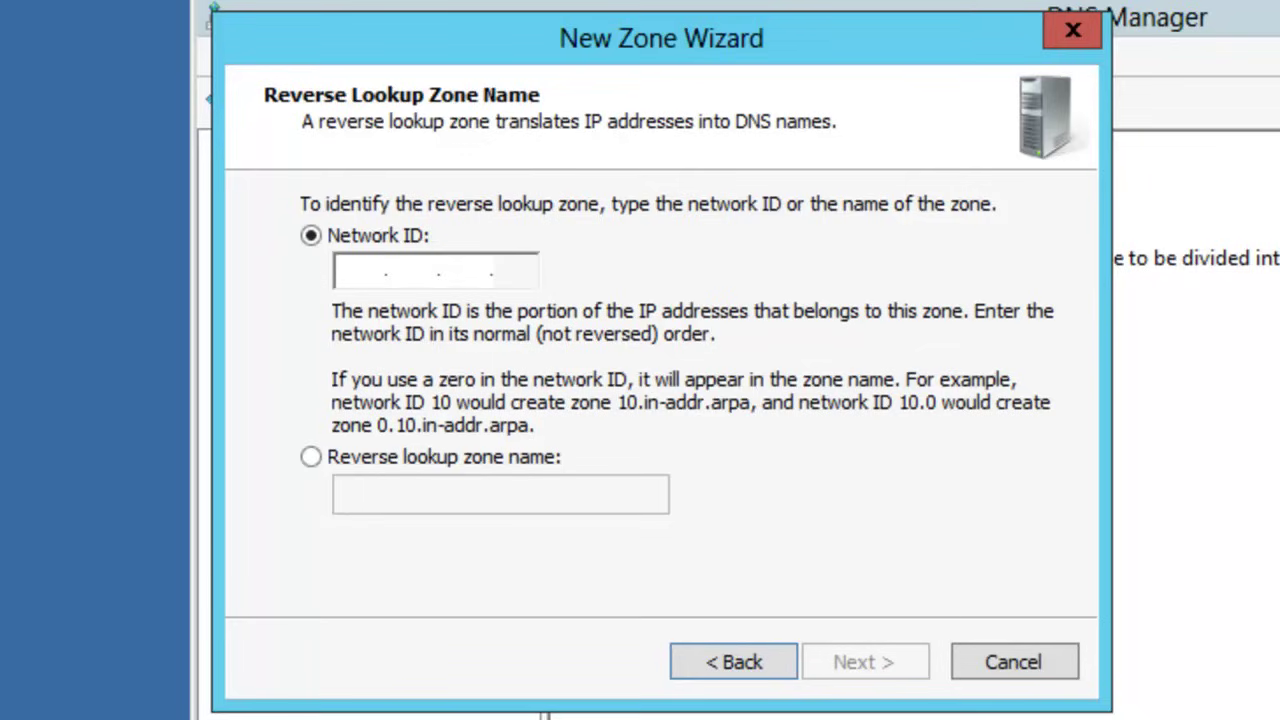
{"action": "type", "text": "192.168.0"}
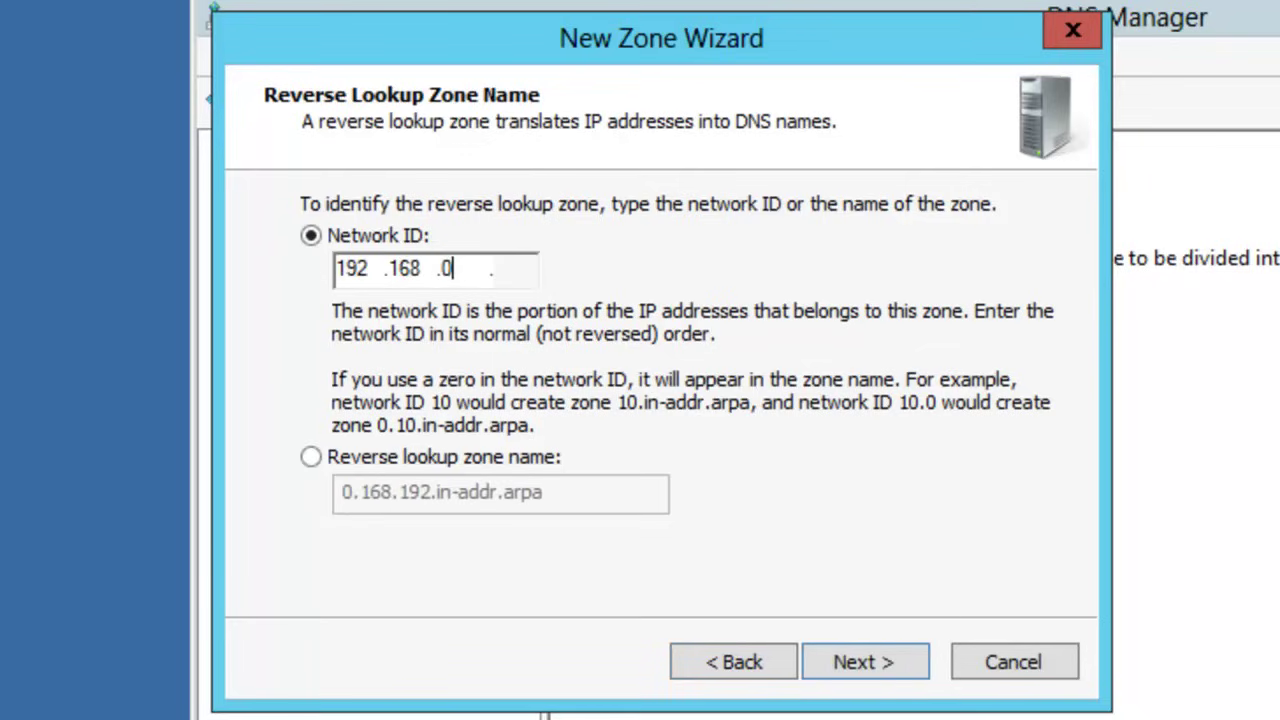
{"action": "left_click", "coordinate": [838, 662]}
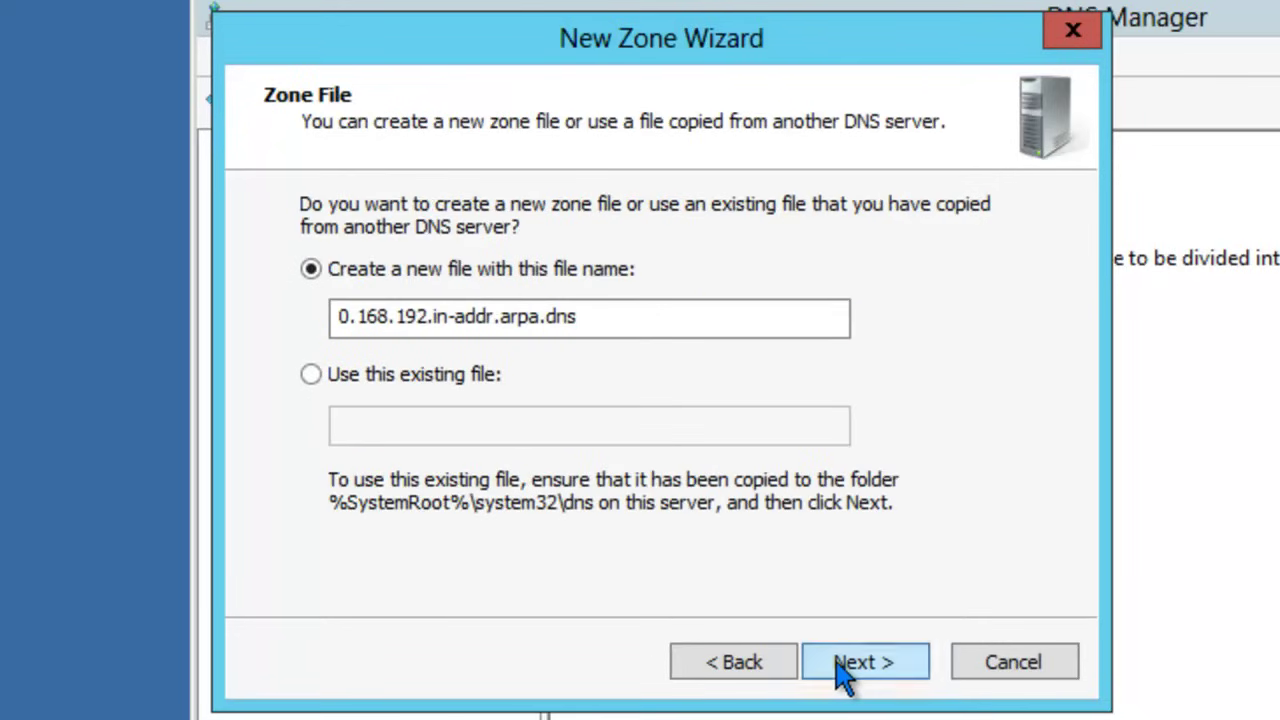
{"action": "left_click", "coordinate": [843, 670]}
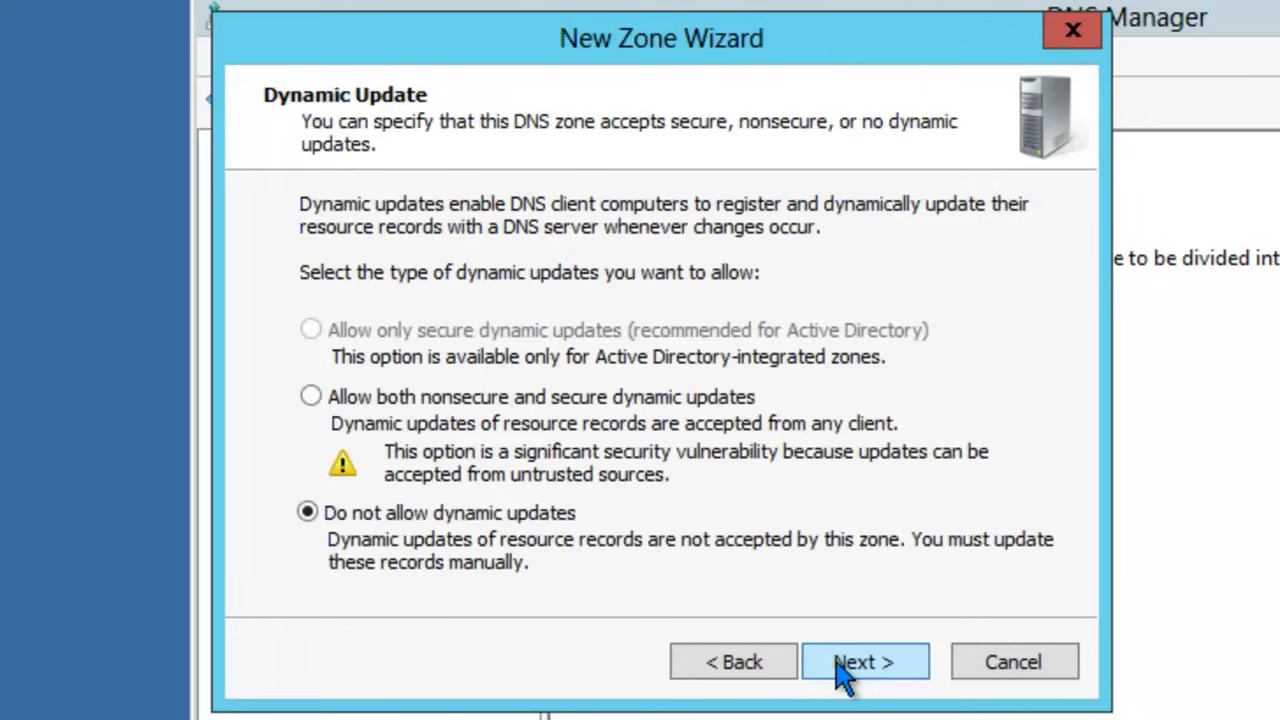
{"action": "left_click", "coordinate": [843, 670]}
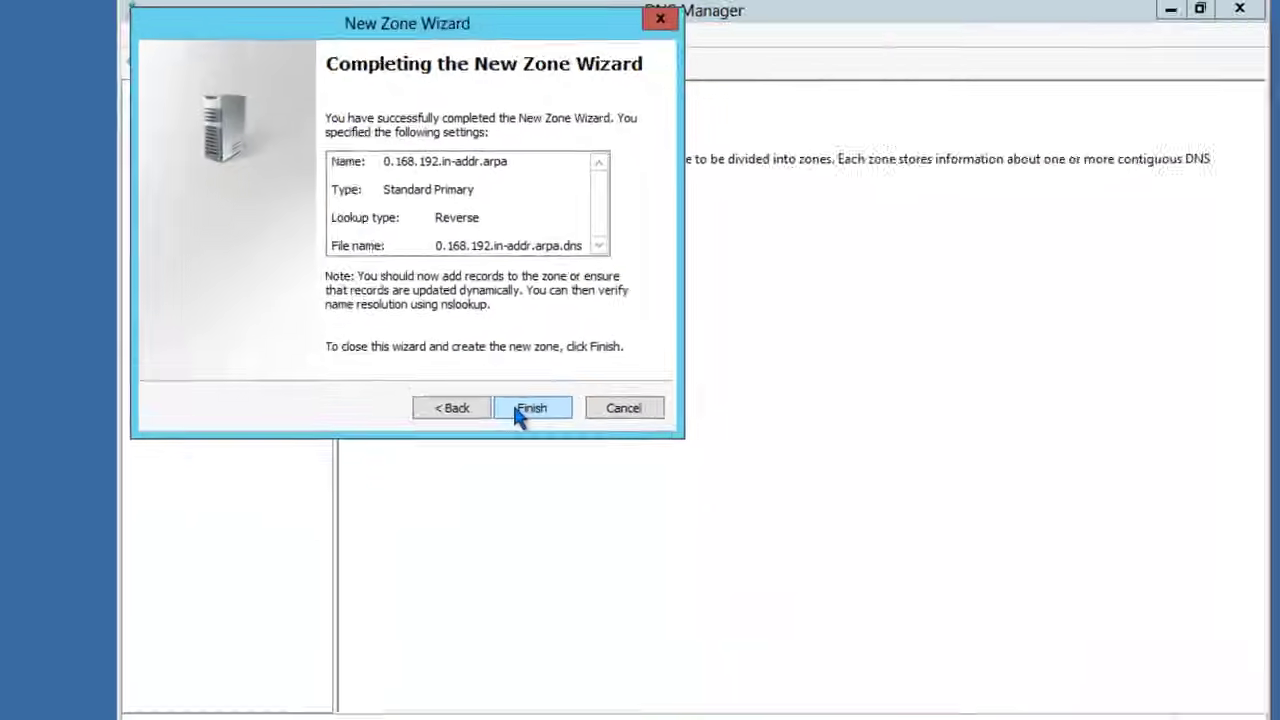
{"action": "left_click", "coordinate": [848, 666]}
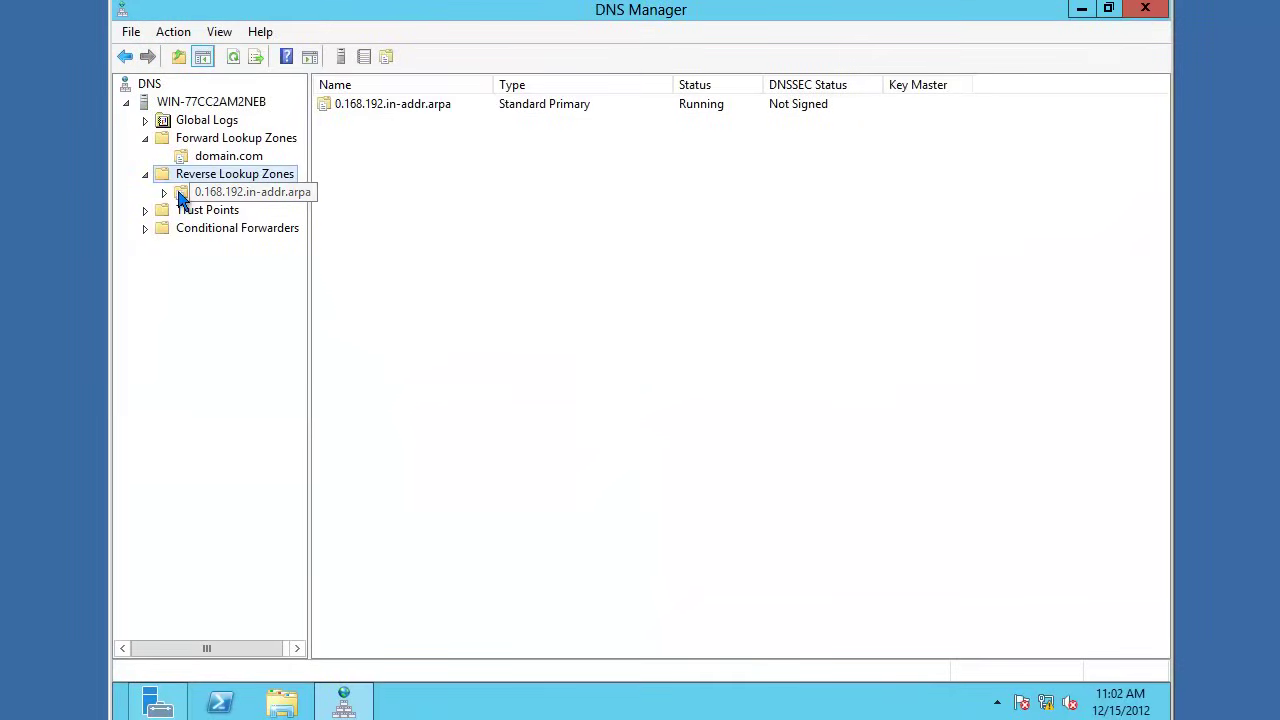
Step: Add a PTR record in 0.168.192.in-addr.arpa pointing 192.168.0.1 to dns1.domain.com
{"action": "right_click", "coordinate": [180, 196]}
{"action": "left_click", "coordinate": [277, 195]}
{"action": "right_click", "coordinate": [277, 195]}
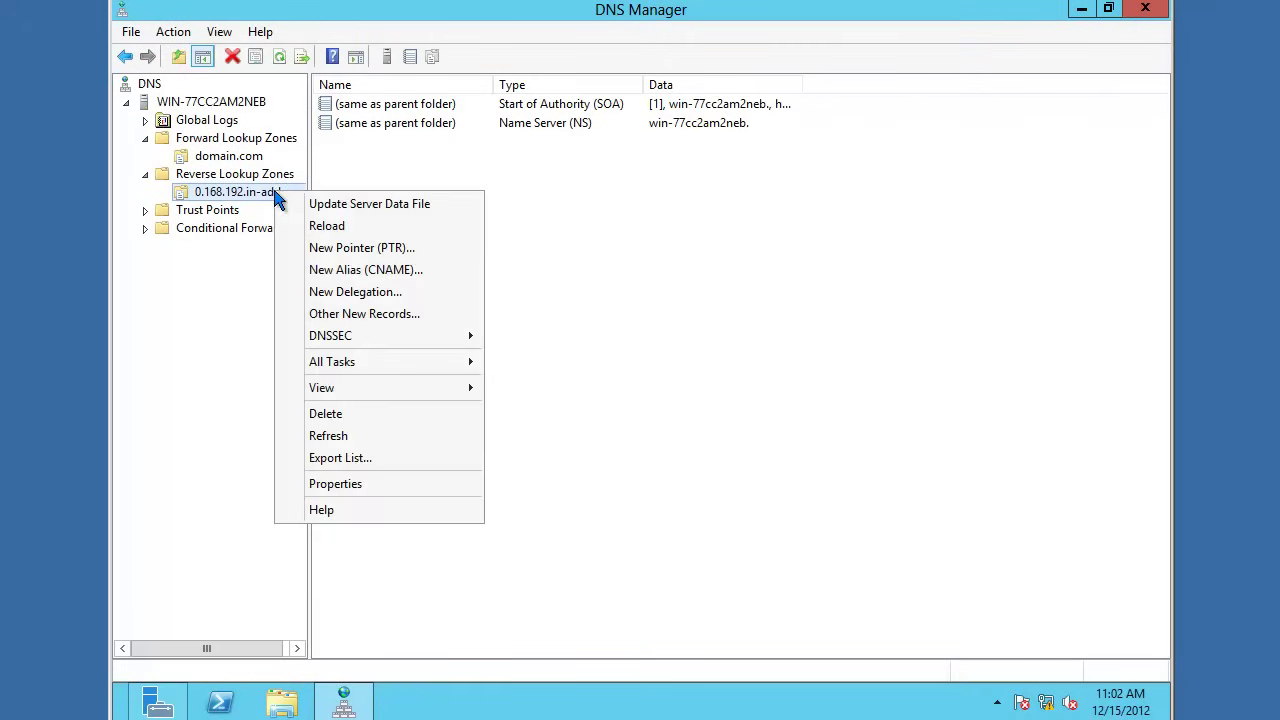
{"action": "left_click", "coordinate": [314, 247]}
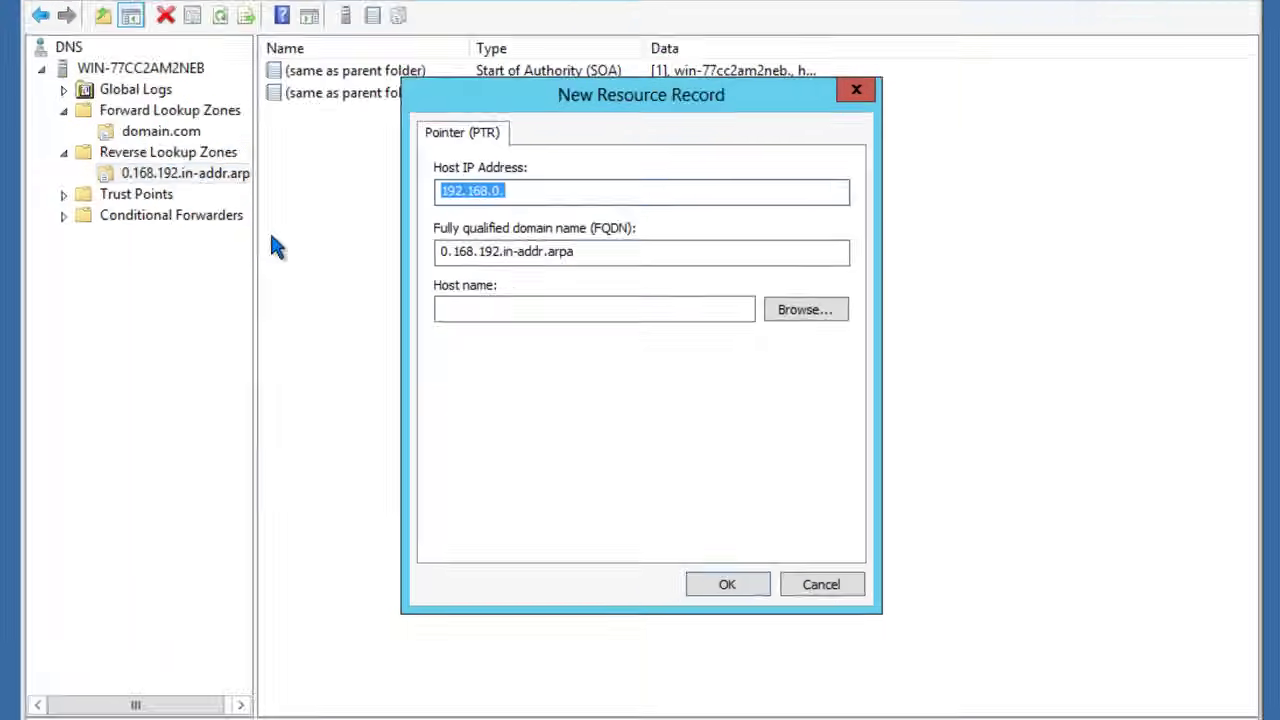
{"action": "key", "text": "End"}
{"action": "type", "text": "1"}
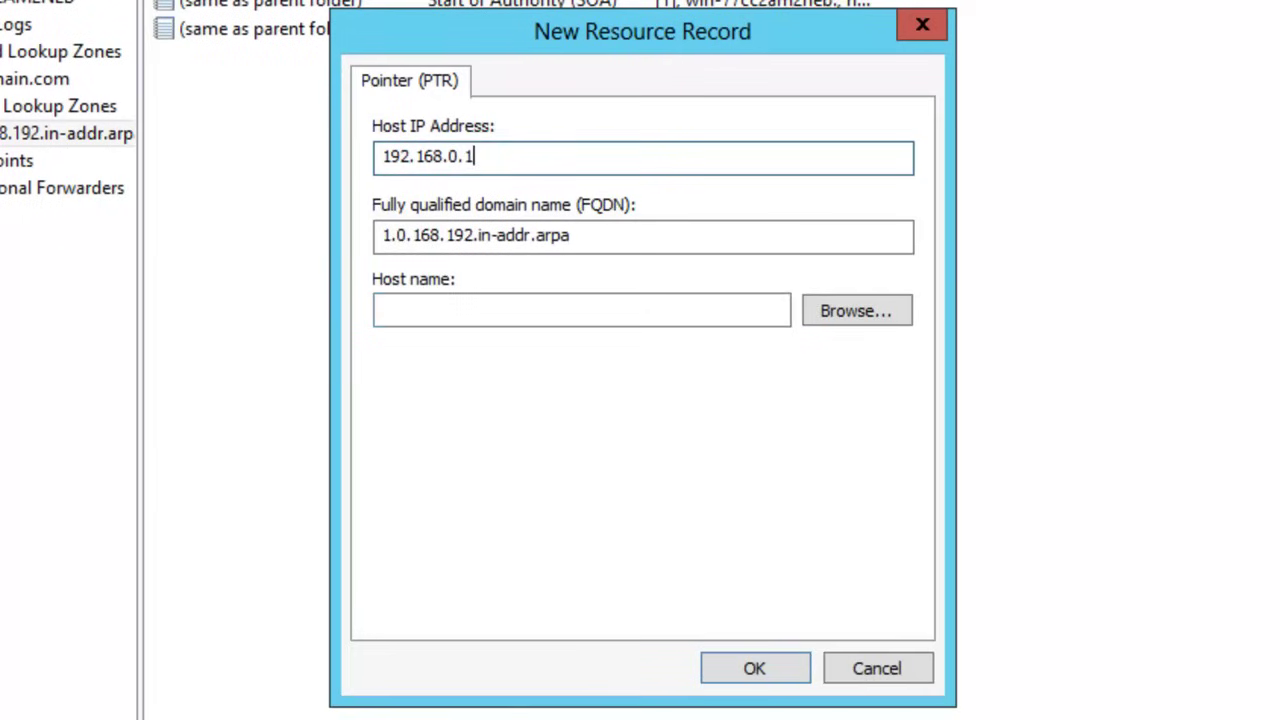
{"action": "left_click", "coordinate": [486, 305]}
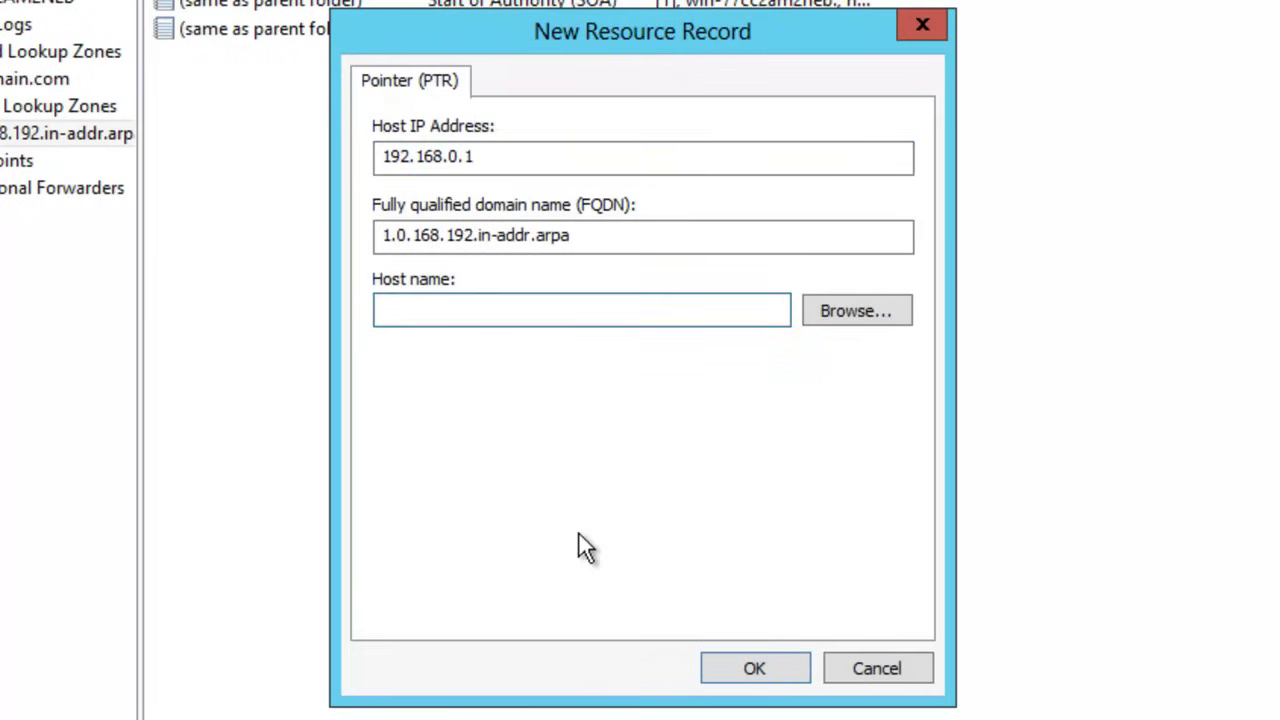
{"action": "type", "text": "dns1.domain.com"}
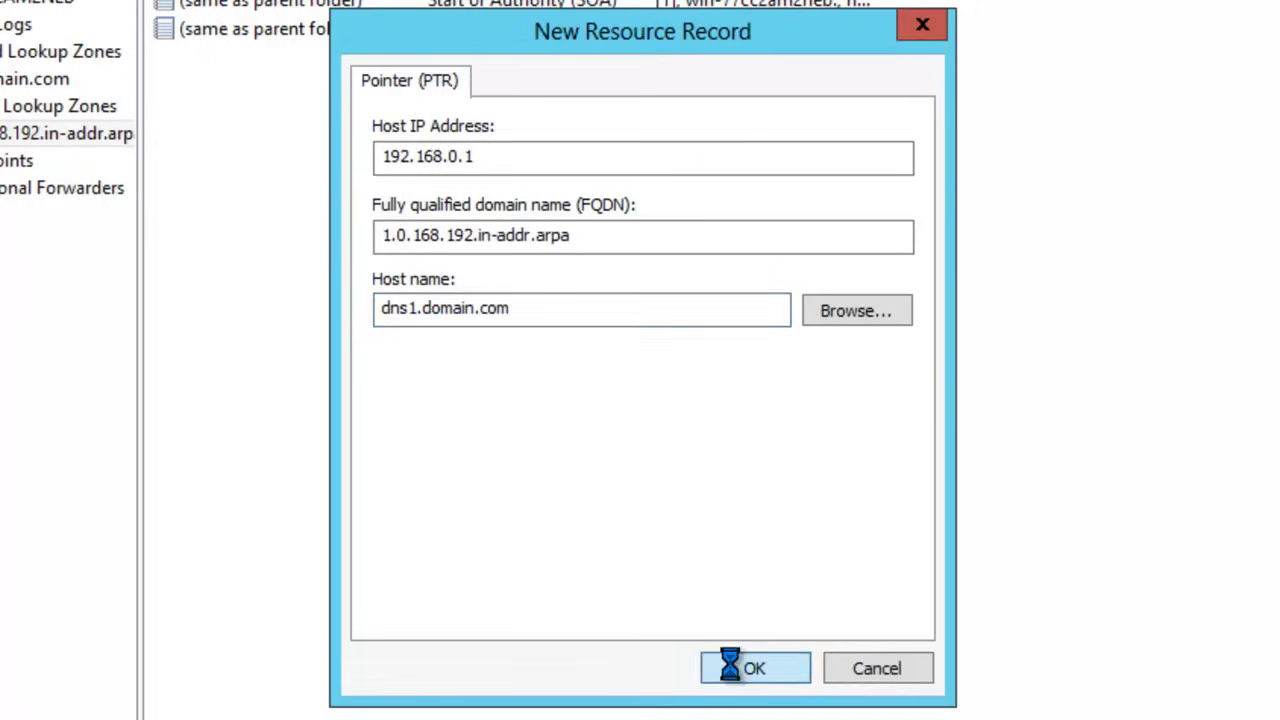
{"action": "left_click", "coordinate": [718, 670]}
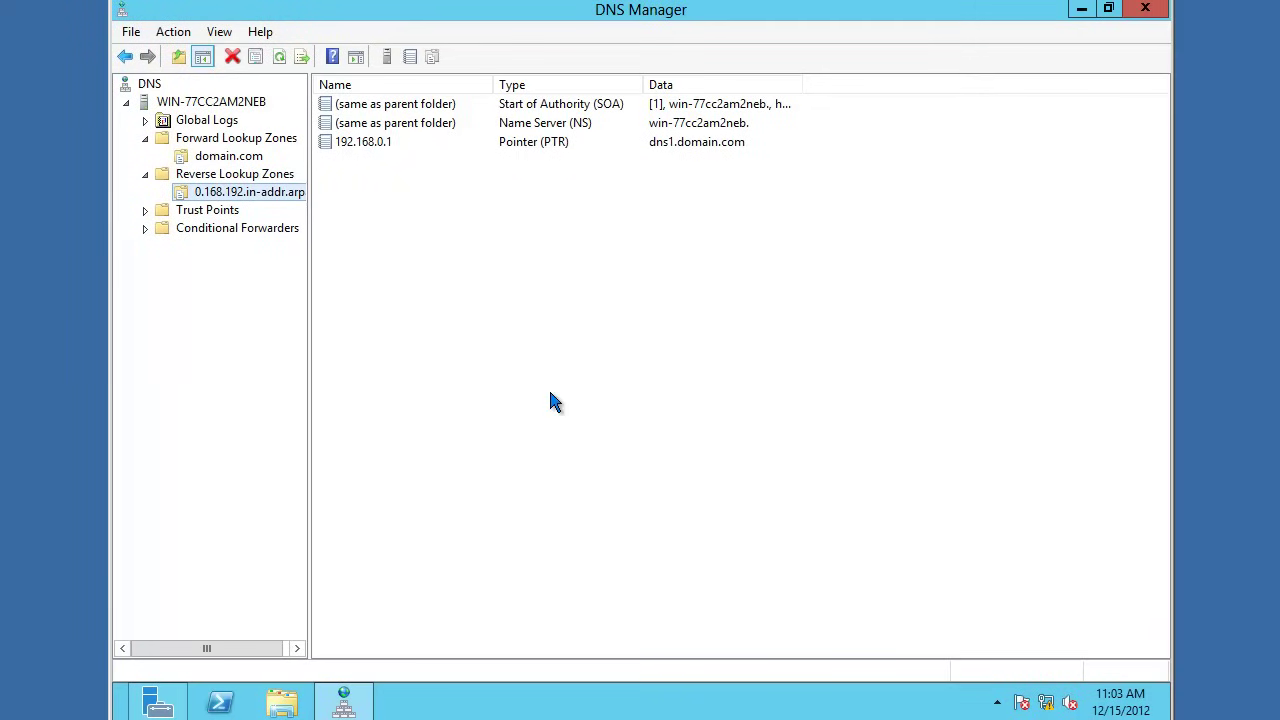
Step: Launch Command Prompt via cmd in Explorer's address bar and start nslookup
{"action": "left_click", "coordinate": [286, 702]}
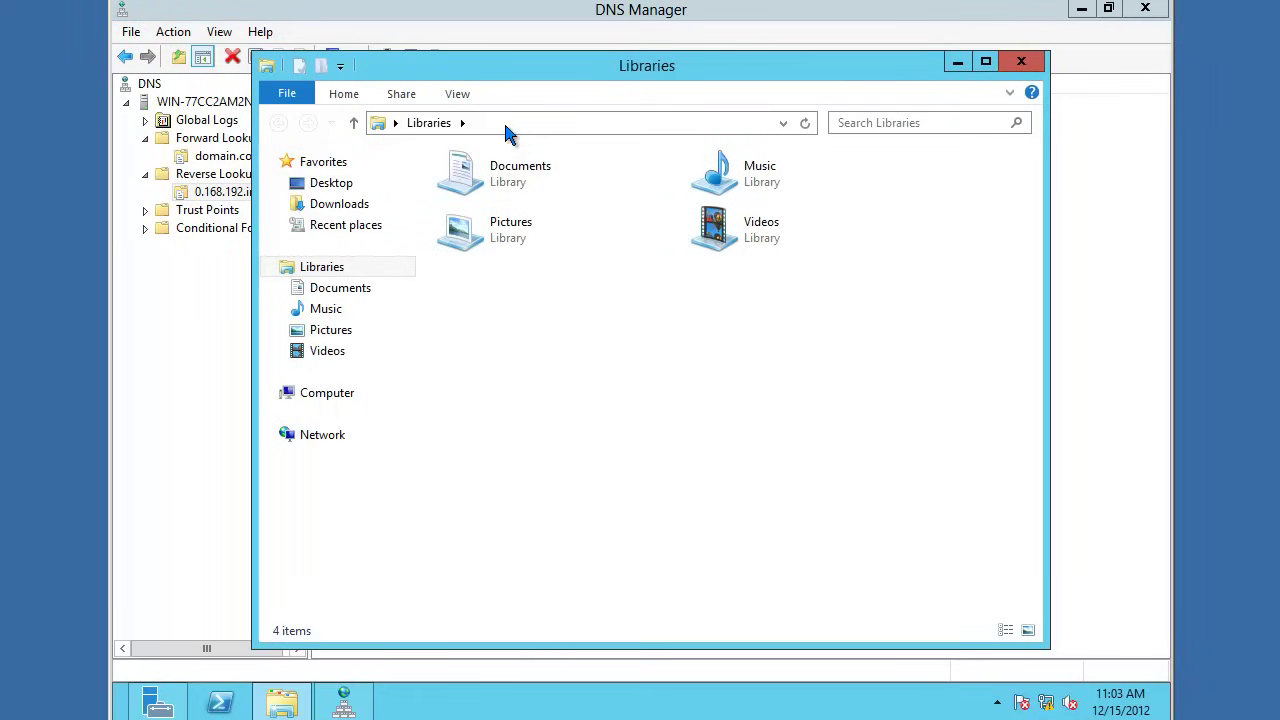
{"action": "left_click", "coordinate": [600, 123]}
{"action": "type", "text": "cmd"}
{"action": "key", "text": "Return"}
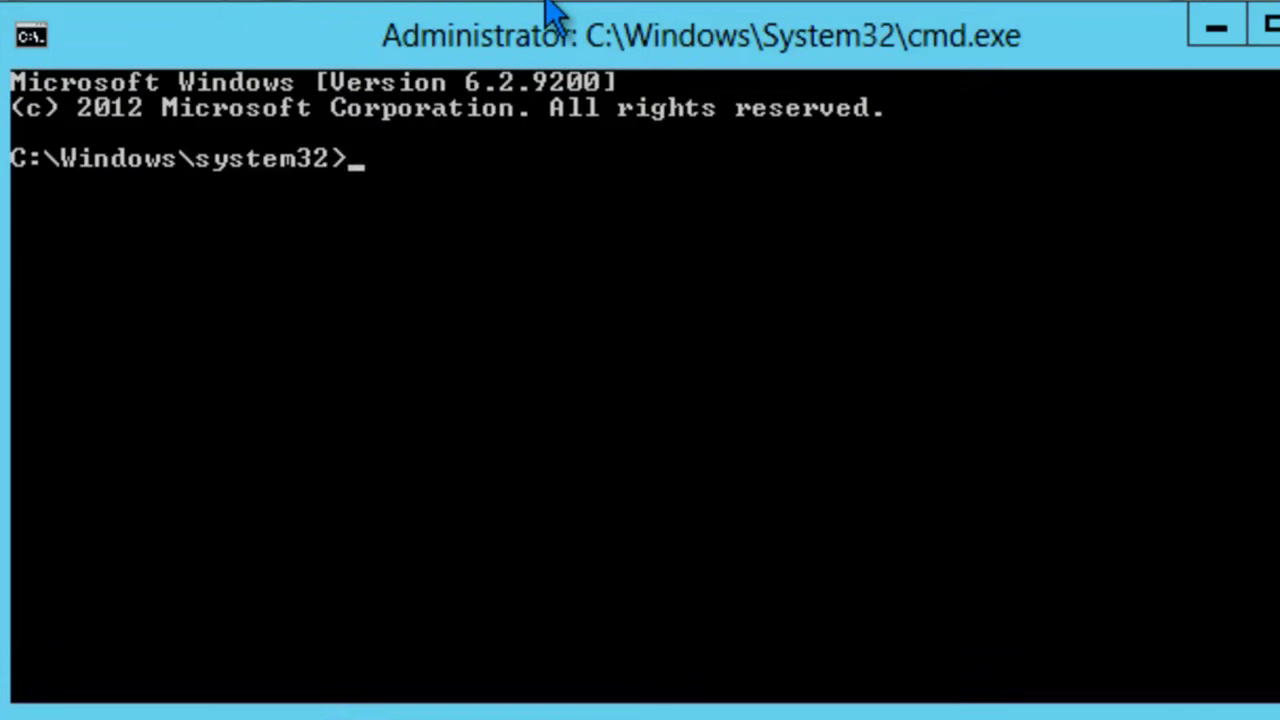
{"action": "type", "text": "nslookup"}
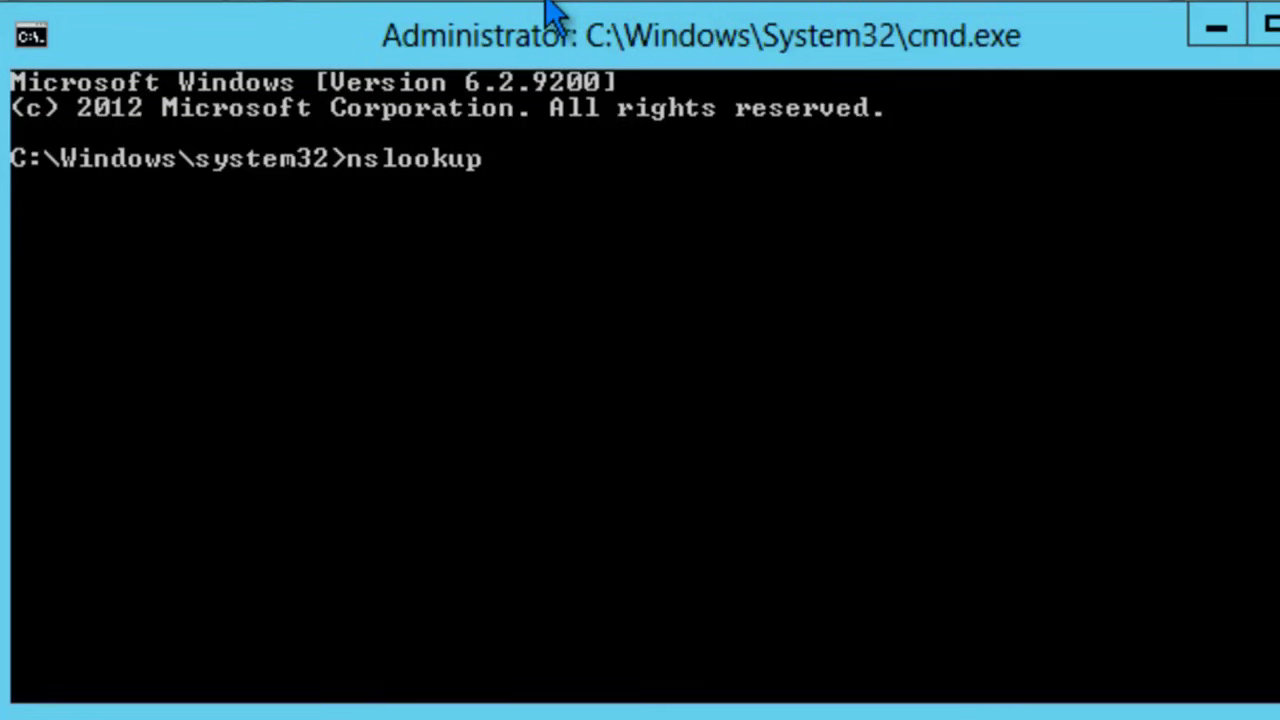
{"action": "key", "text": "Return"}
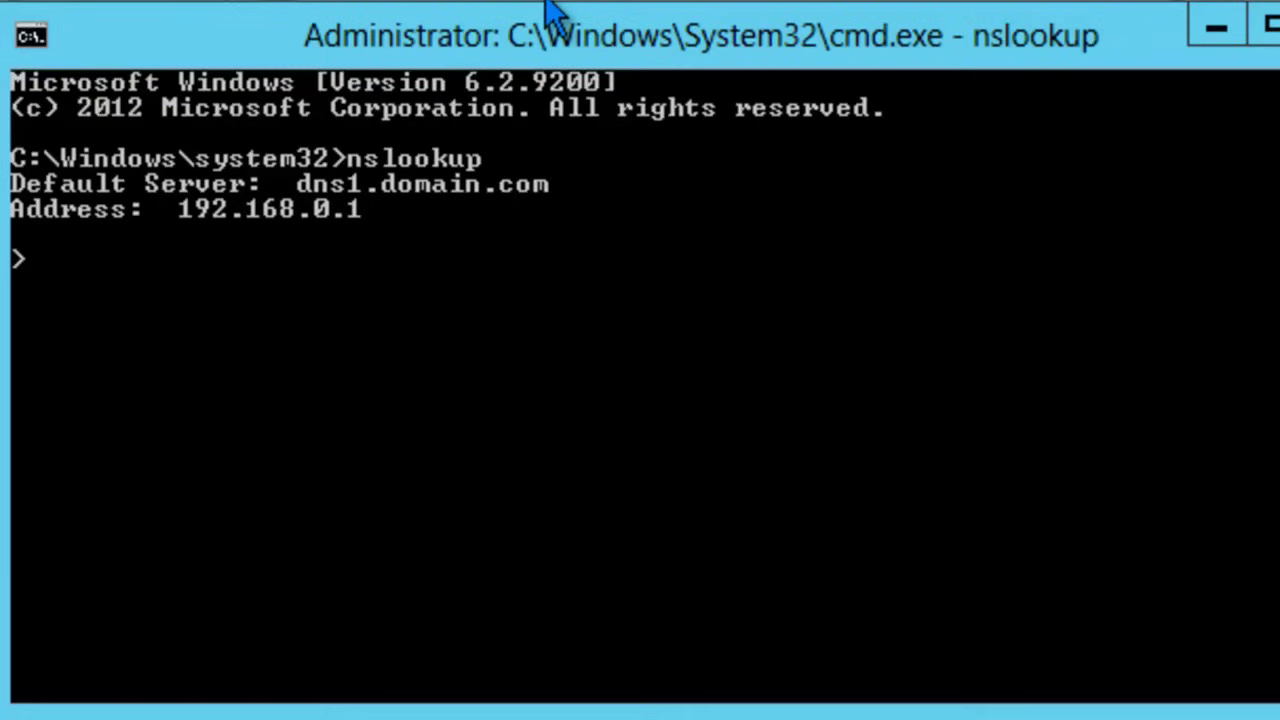
{"action": "type", "text": "www.domain.com"}
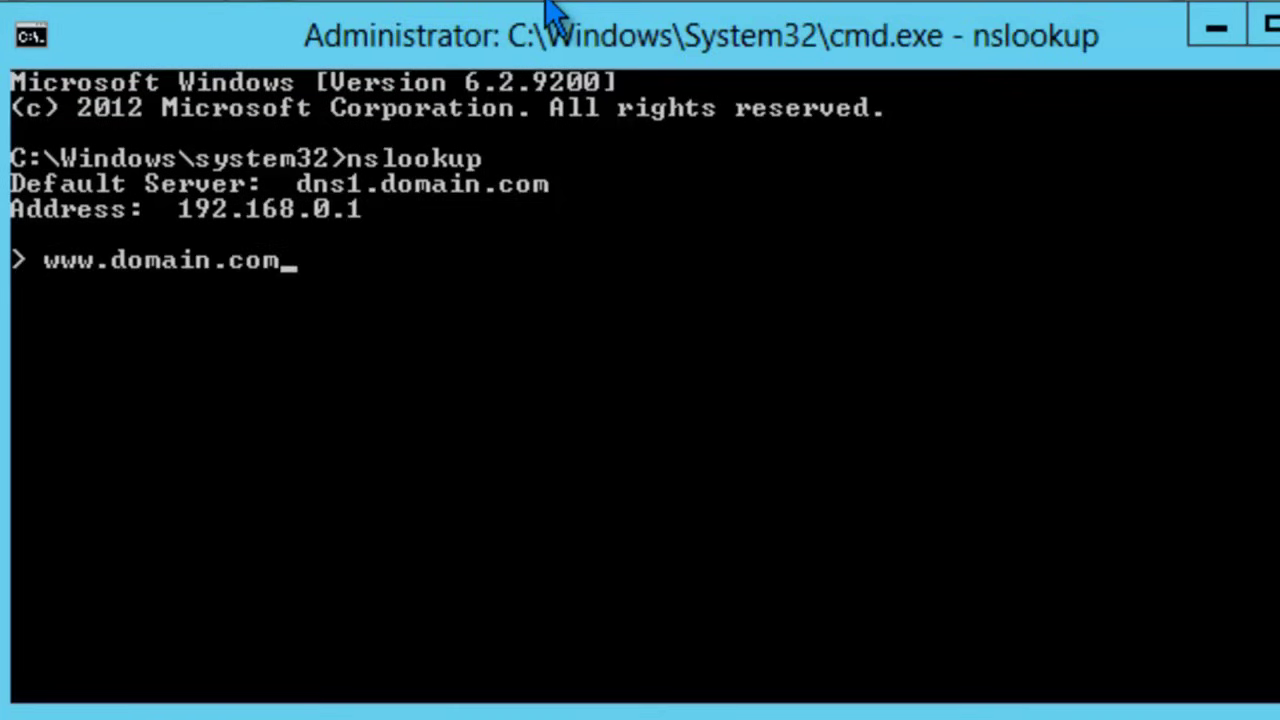
{"action": "key", "text": "Return"}
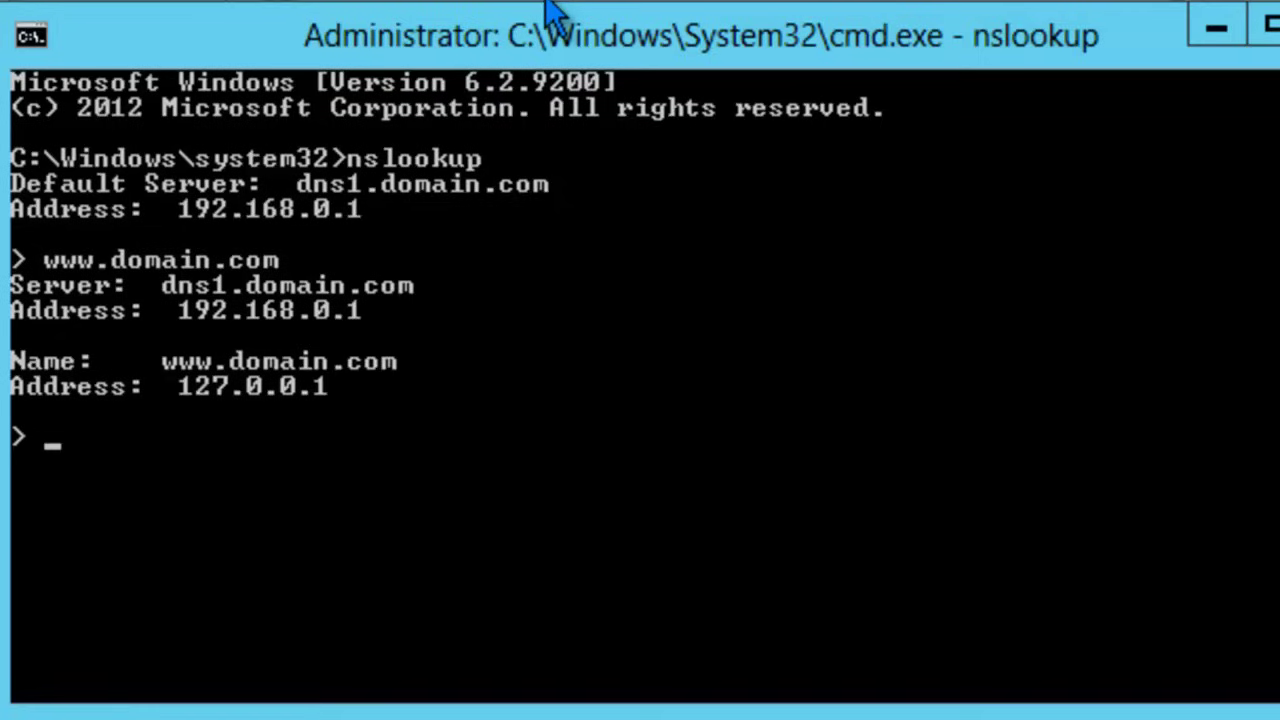
{"action": "type", "text": "192.168.0.1"}
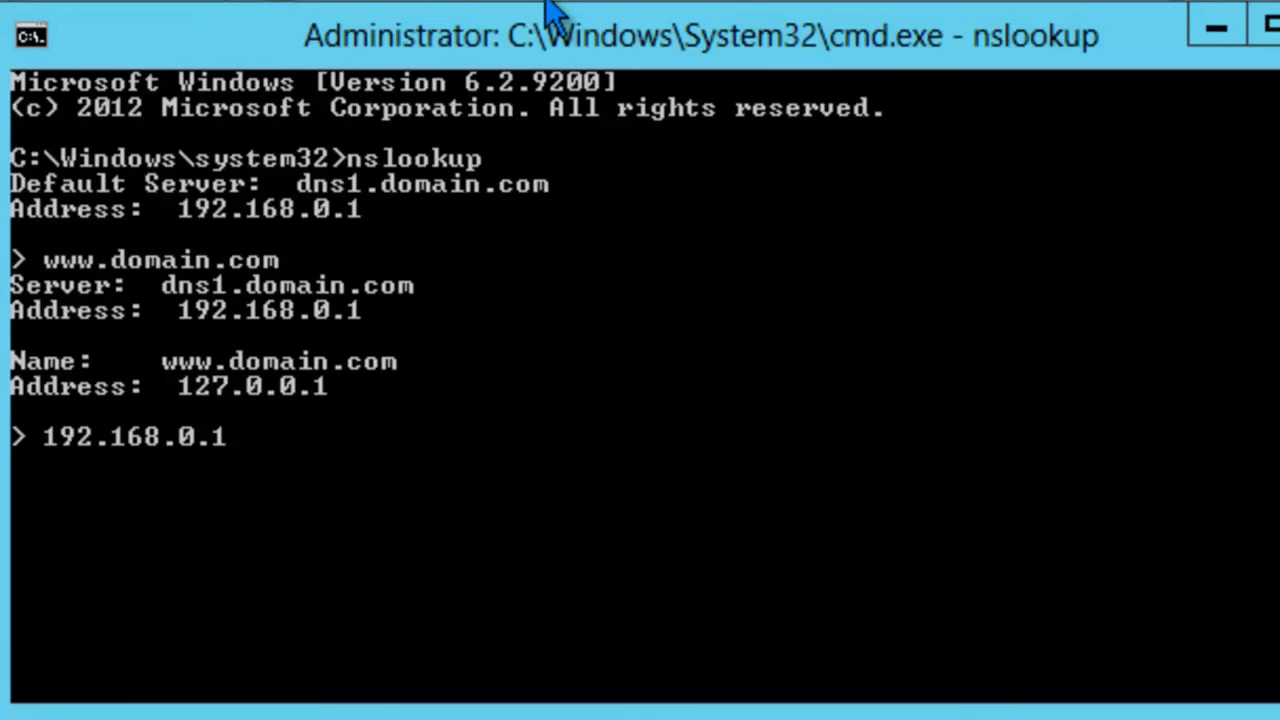
{"action": "key", "text": "Return"}
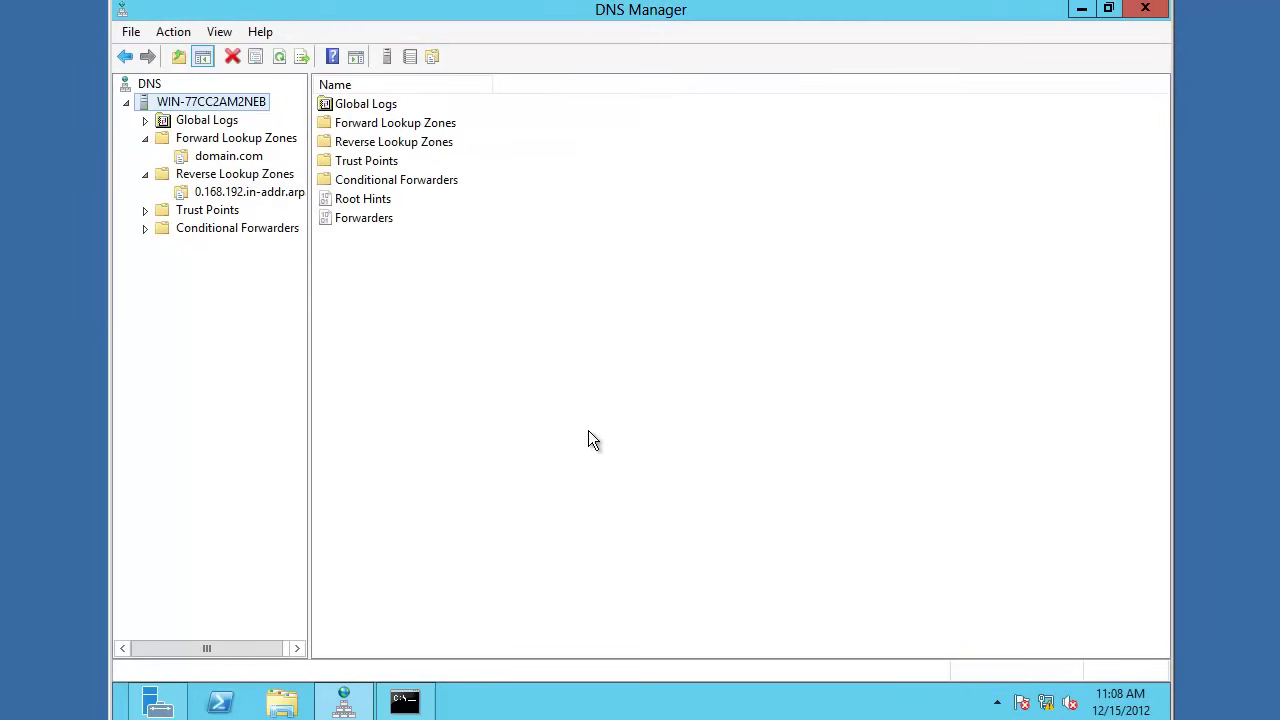